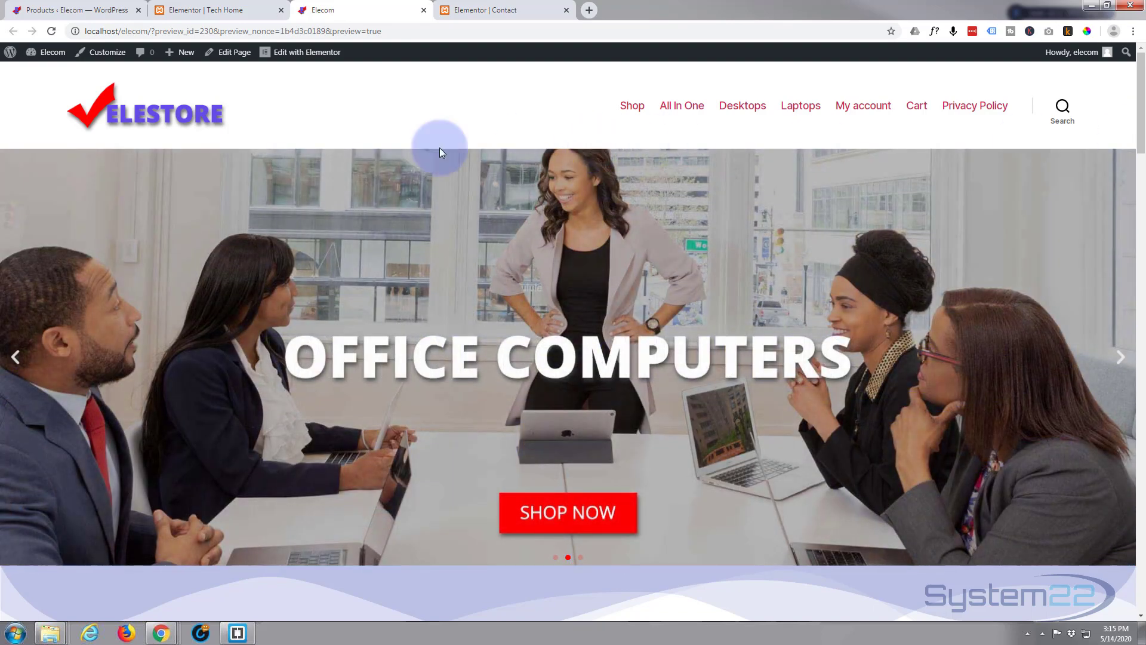
# - Examine the store's home page sections and the Shop and Privacy Policy pages opened from its navigation
pyautogui.scroll(-5, 352, 188)
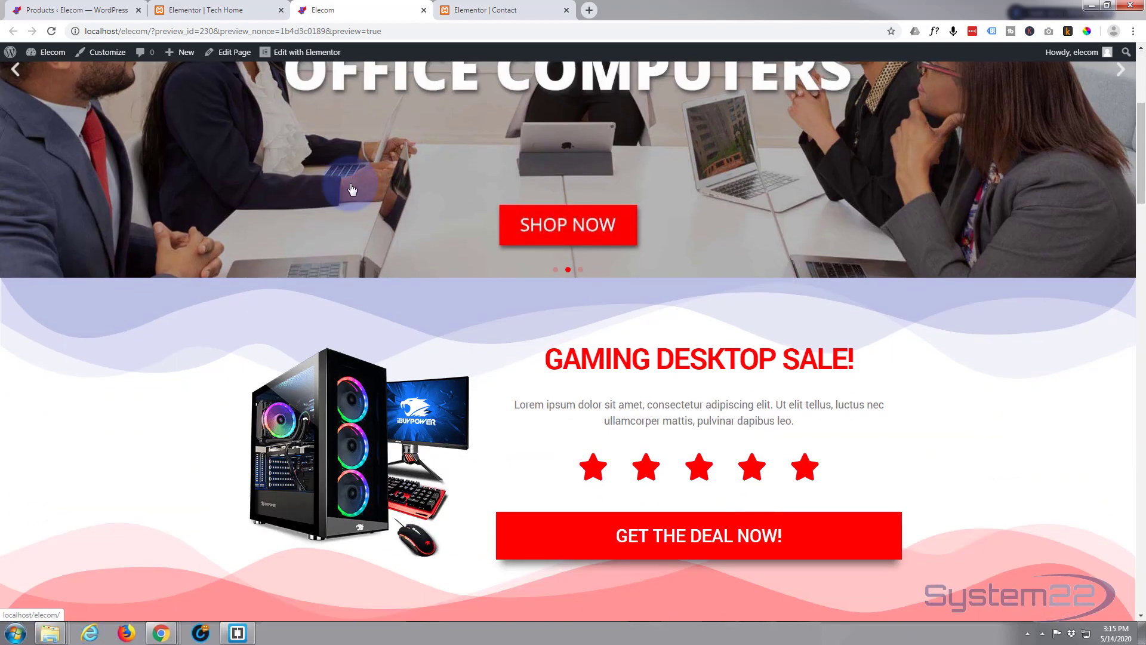
pyautogui.scroll(-15, 352, 188)
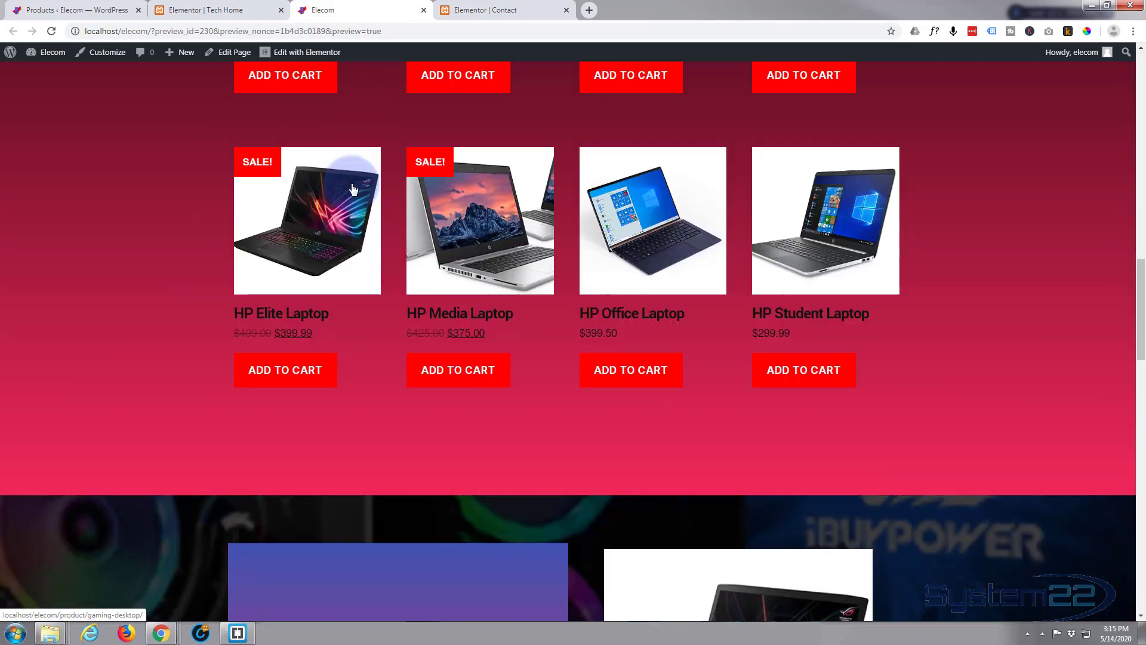
pyautogui.scroll(-13, 353, 188)
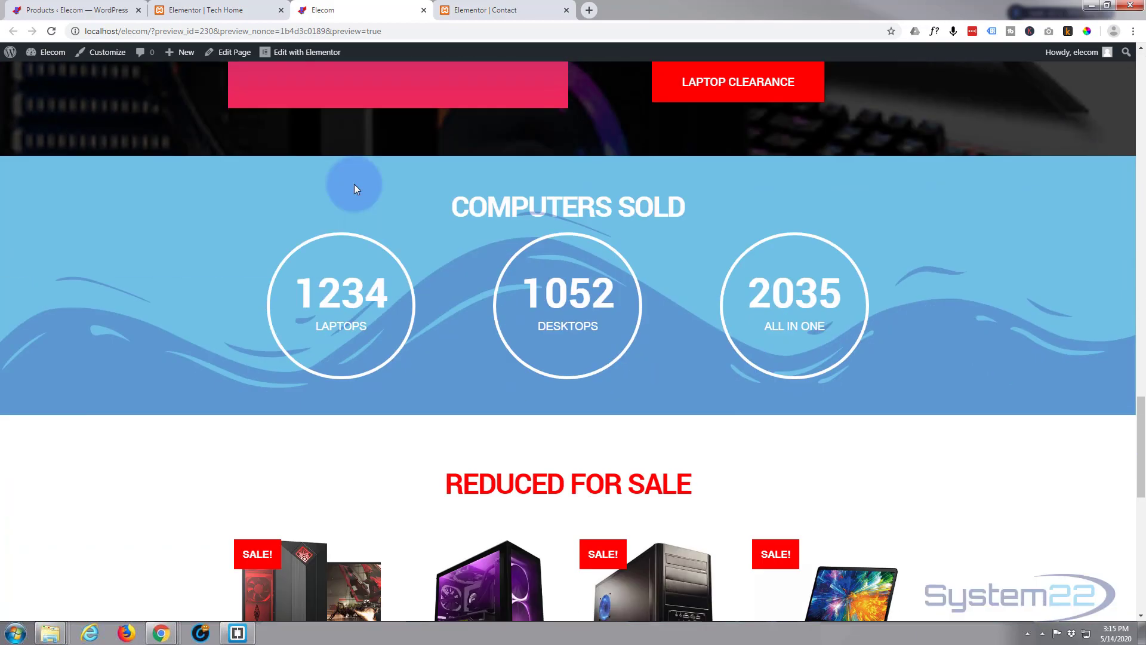
pyautogui.scroll(-2, 354, 187)
pyautogui.scroll(-2, 355, 184)
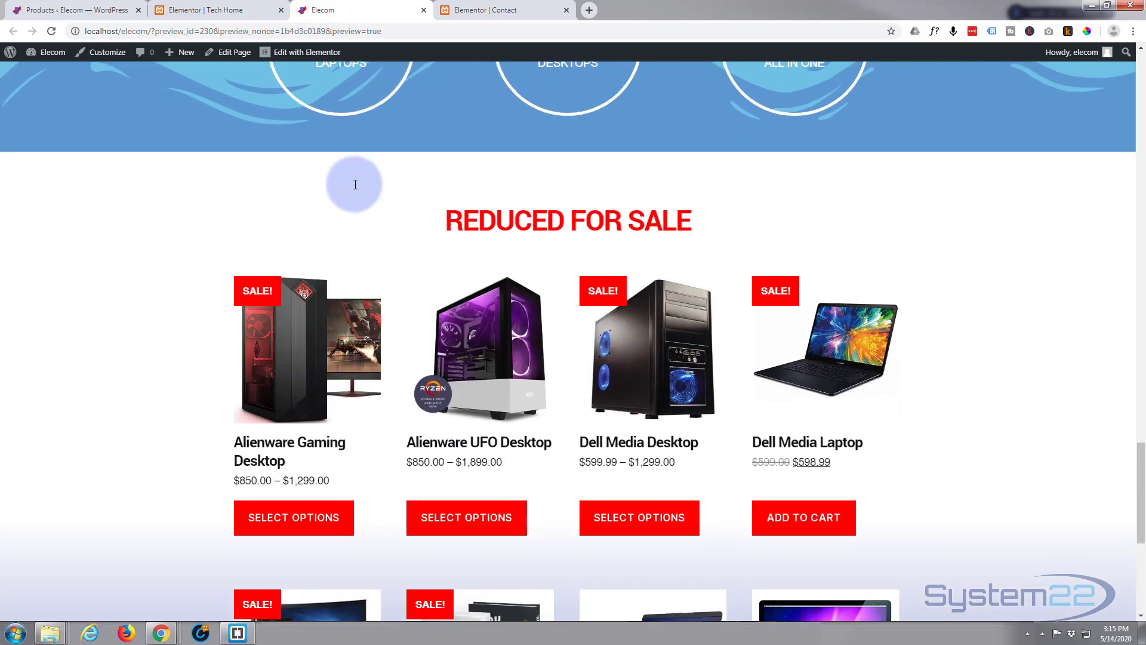
pyautogui.scroll(-6, 355, 184)
pyautogui.scroll(7, 355, 188)
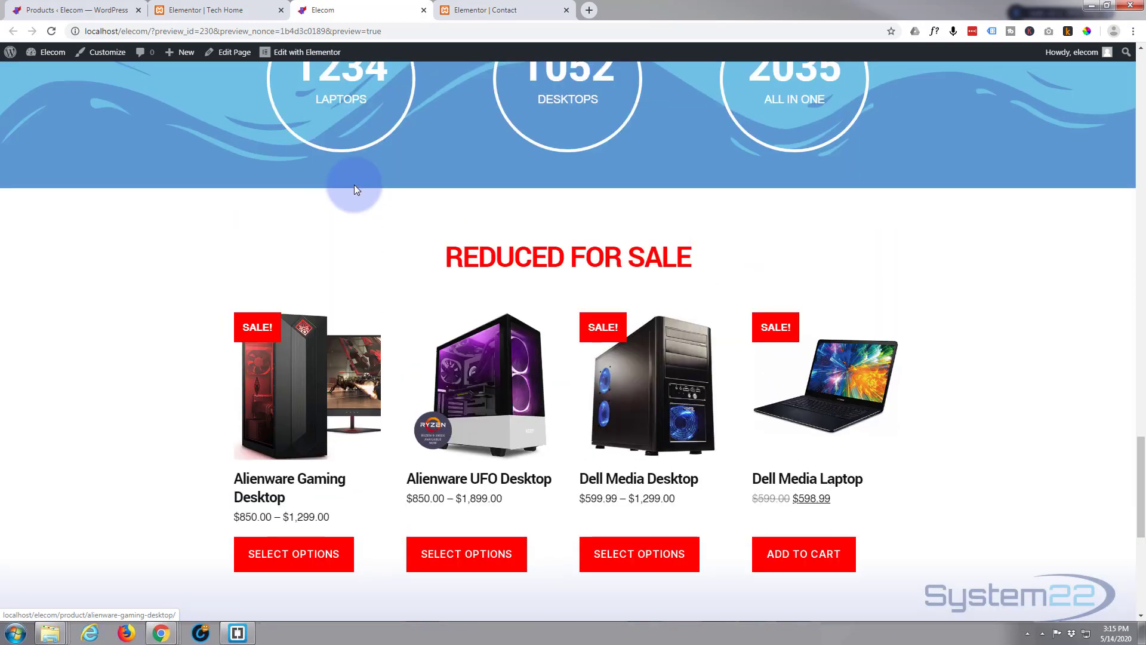
pyautogui.scroll(15, 355, 186)
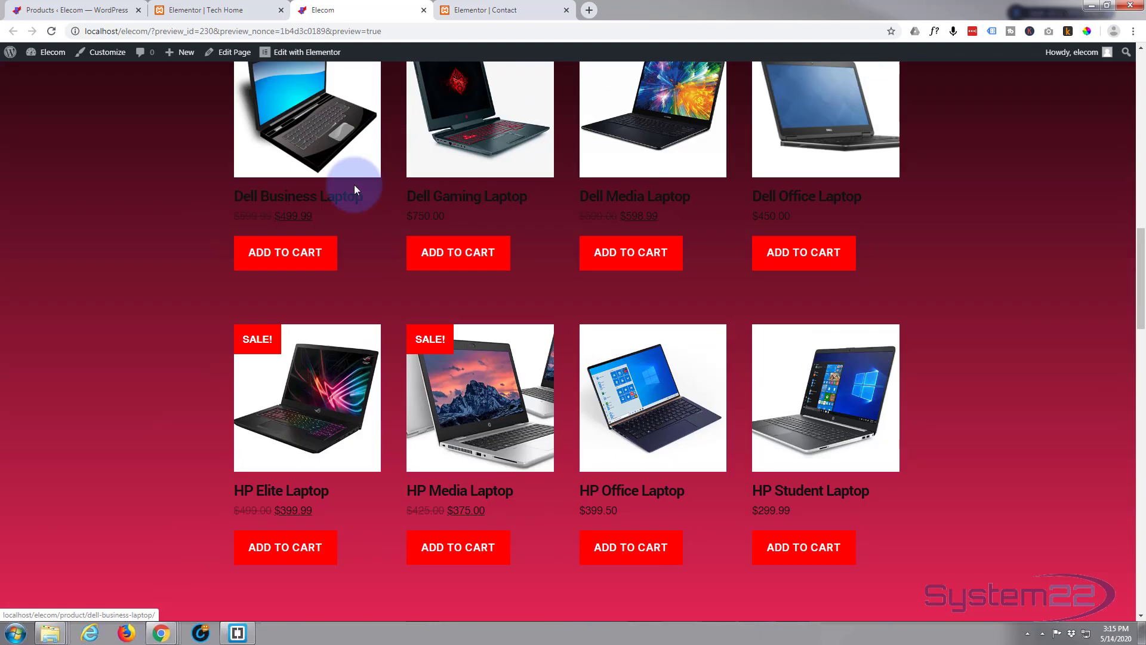
pyautogui.scroll(12, 354, 189)
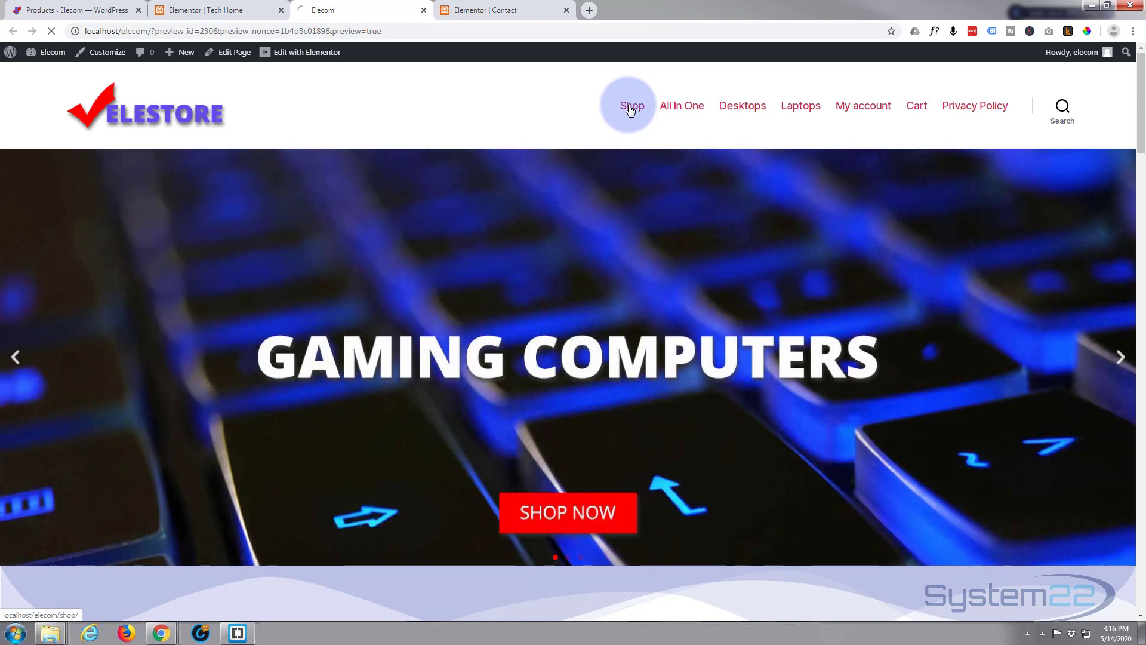
pyautogui.click(628, 110)
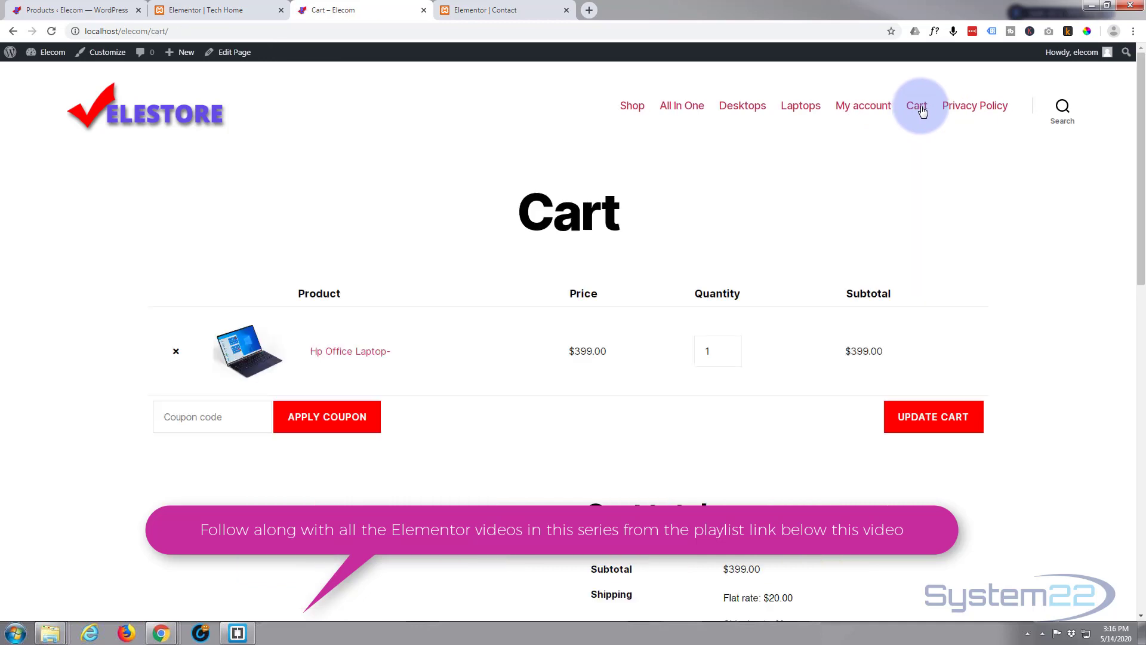
pyautogui.click(965, 113)
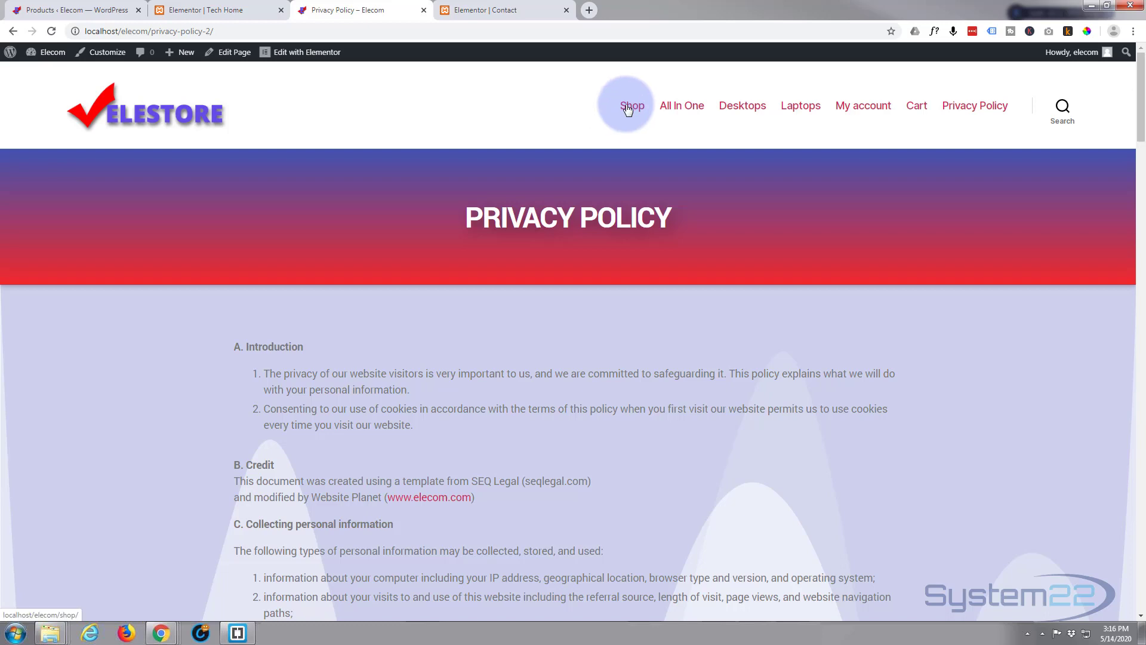
# - View the Tech Shop page from the WordPress page list and compare it with the page the Shop navigation link opens
pyautogui.click(68, 10)
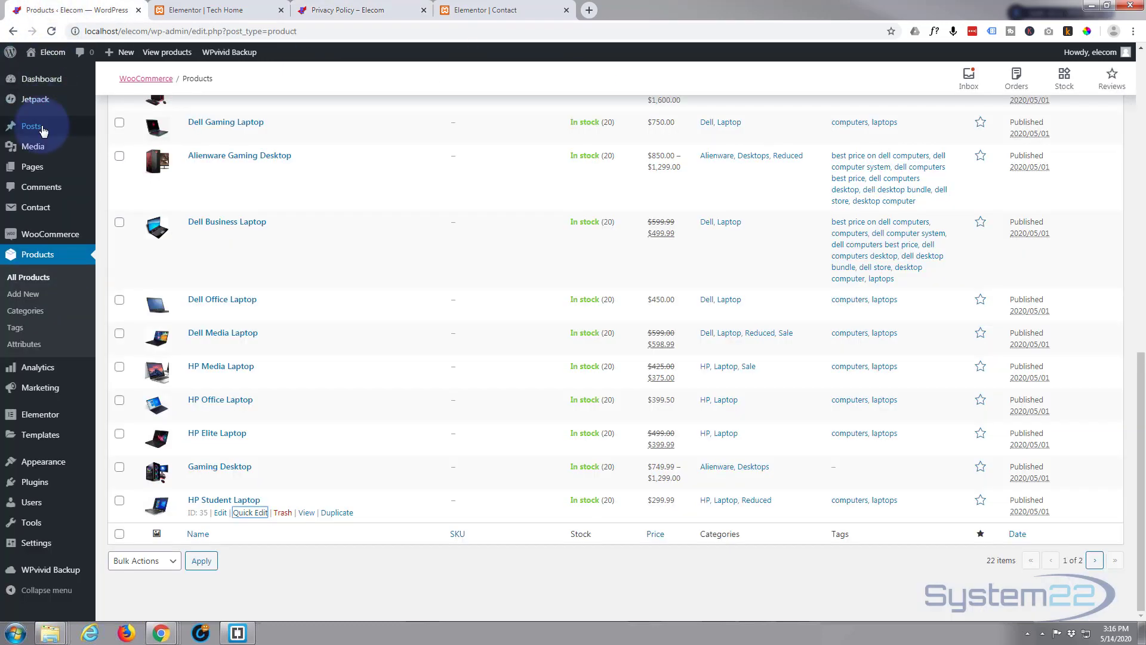
pyautogui.click(32, 169)
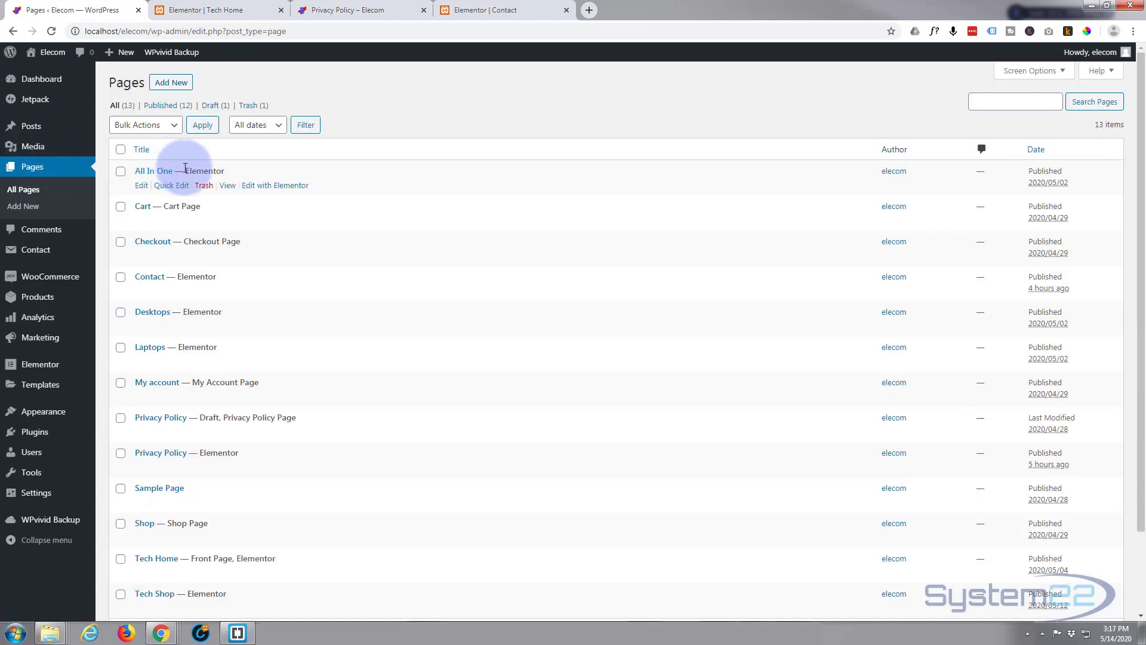
pyautogui.scroll(-2, 242, 249)
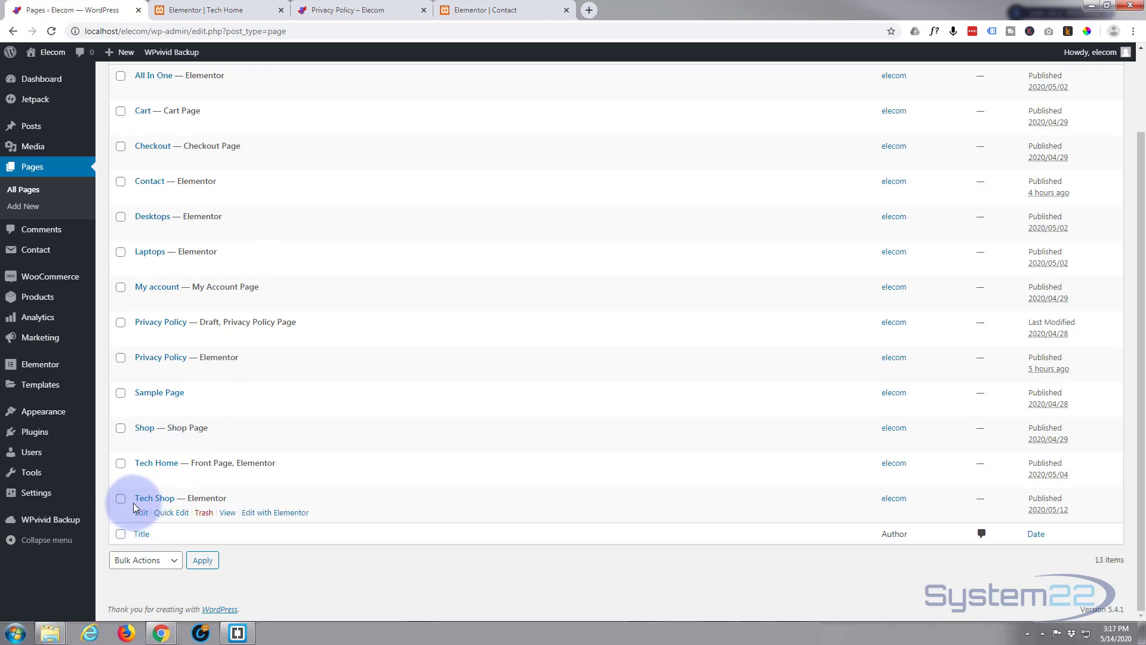
pyautogui.keyDown('ctrl'); pyautogui.click(226, 512); pyautogui.keyUp('ctrl')
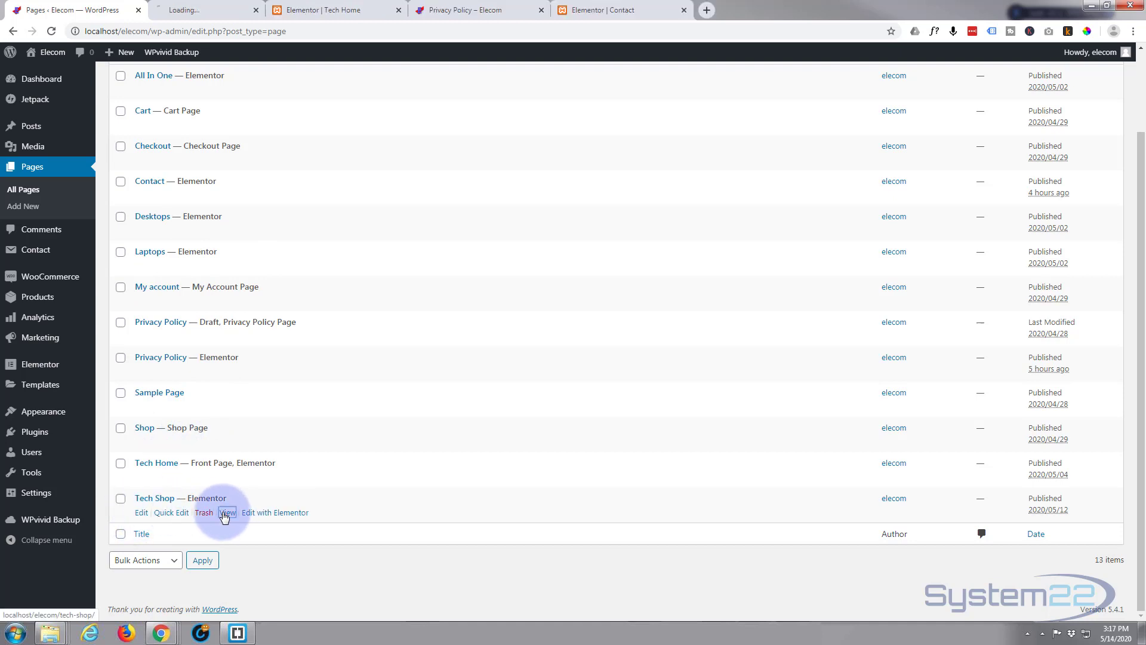
pyautogui.click(233, 17)
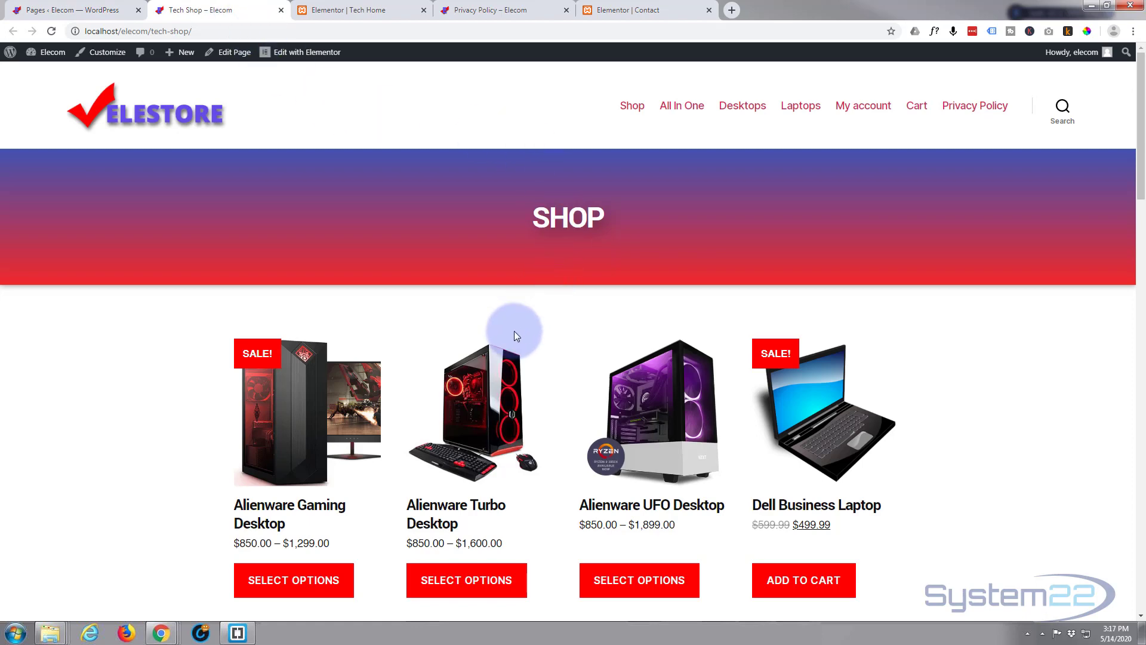
pyautogui.click(633, 109)
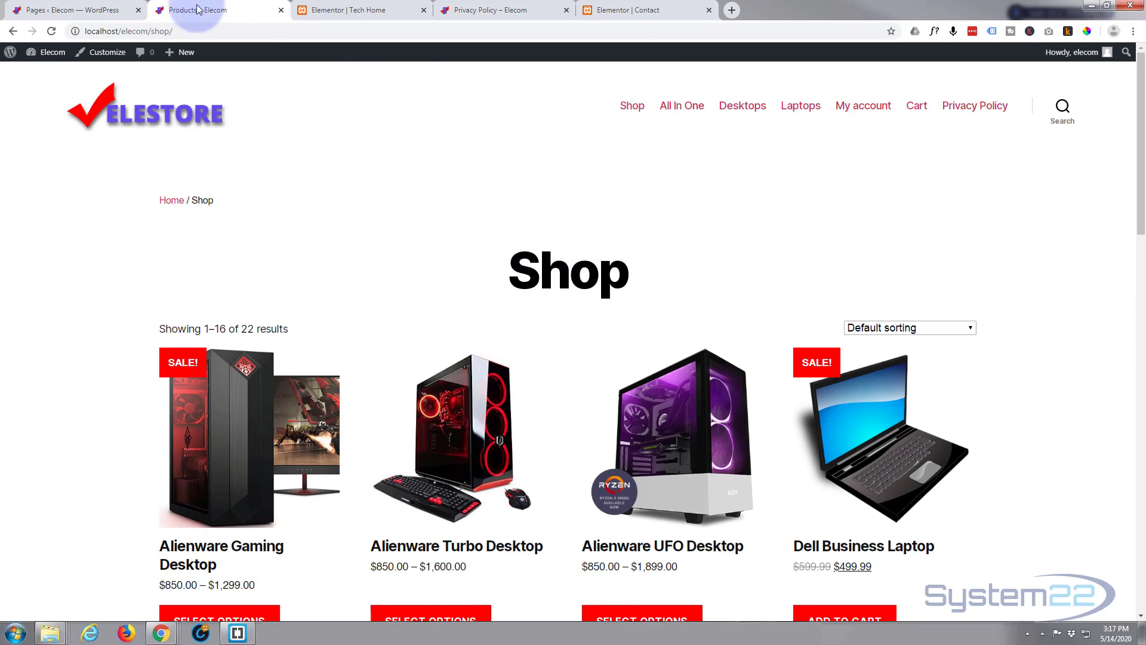
# - Open the WordPress menu editor and add the Tech Shop page to the main menu
pyautogui.click(82, 10)
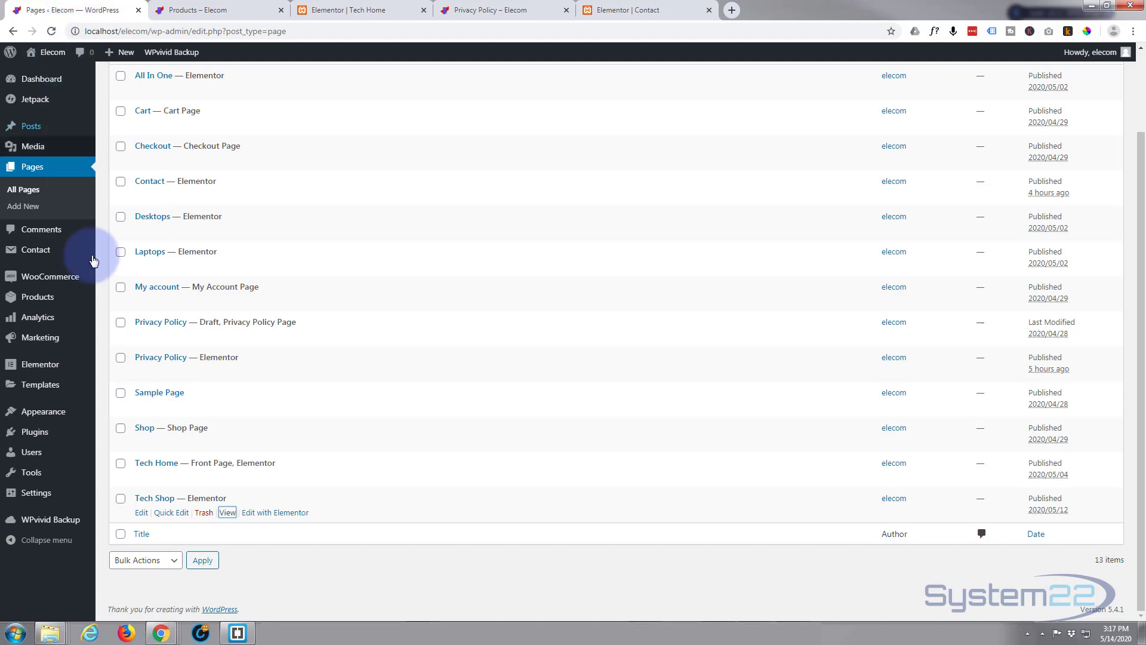
pyautogui.moveTo(66, 364)
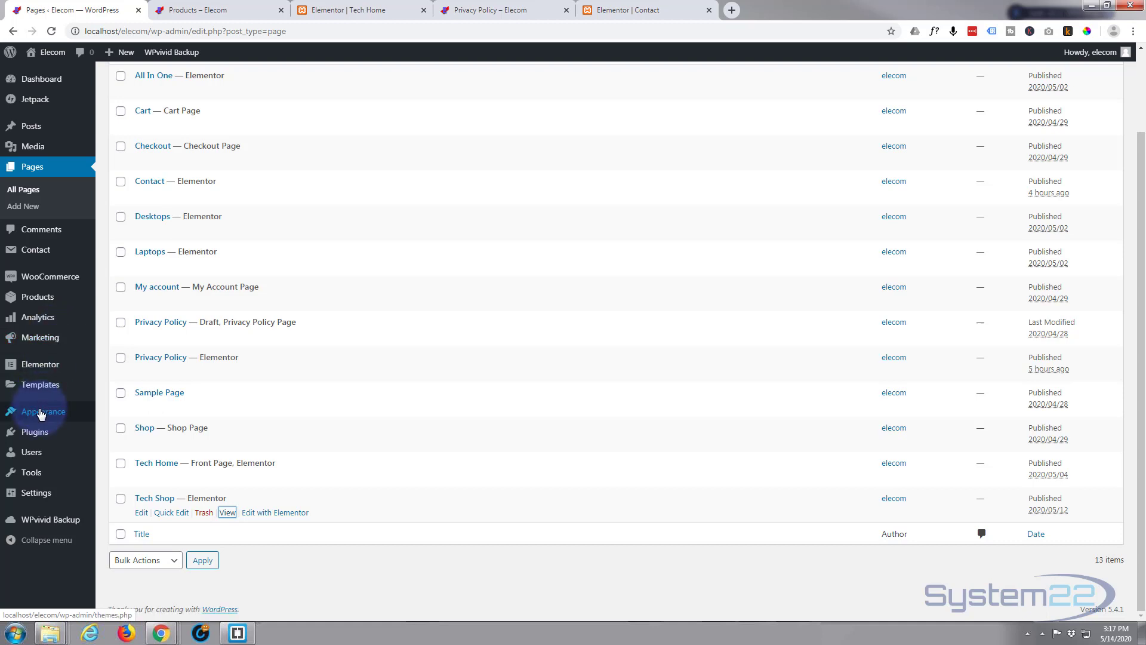
pyautogui.moveTo(90, 411)
pyautogui.click(122, 465)
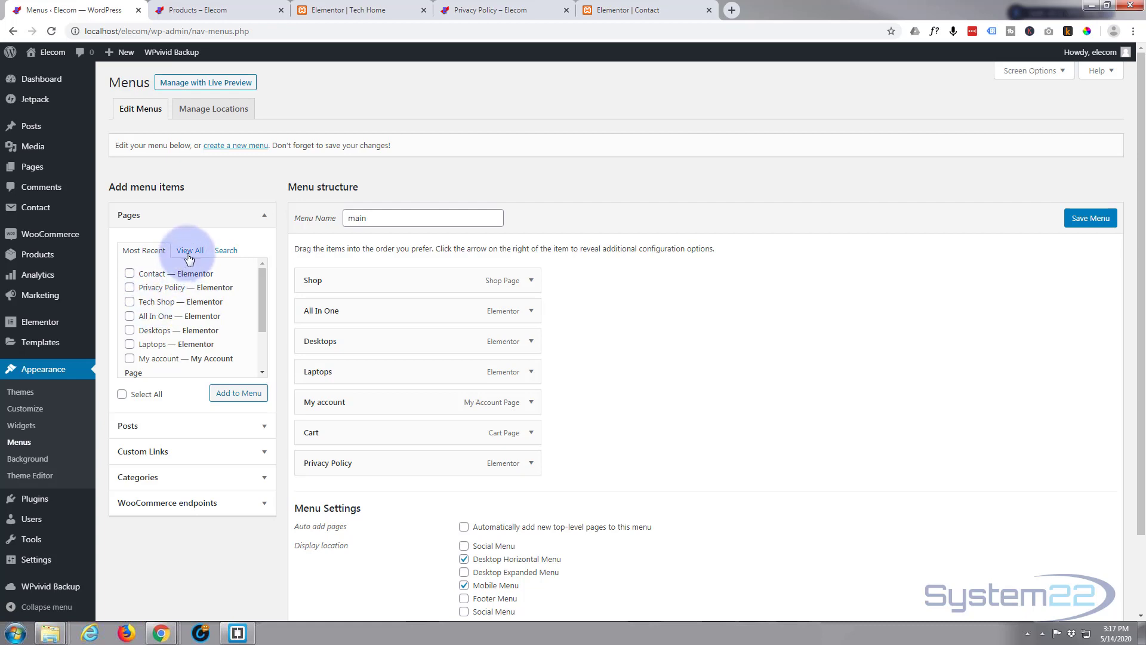
pyautogui.click(129, 302)
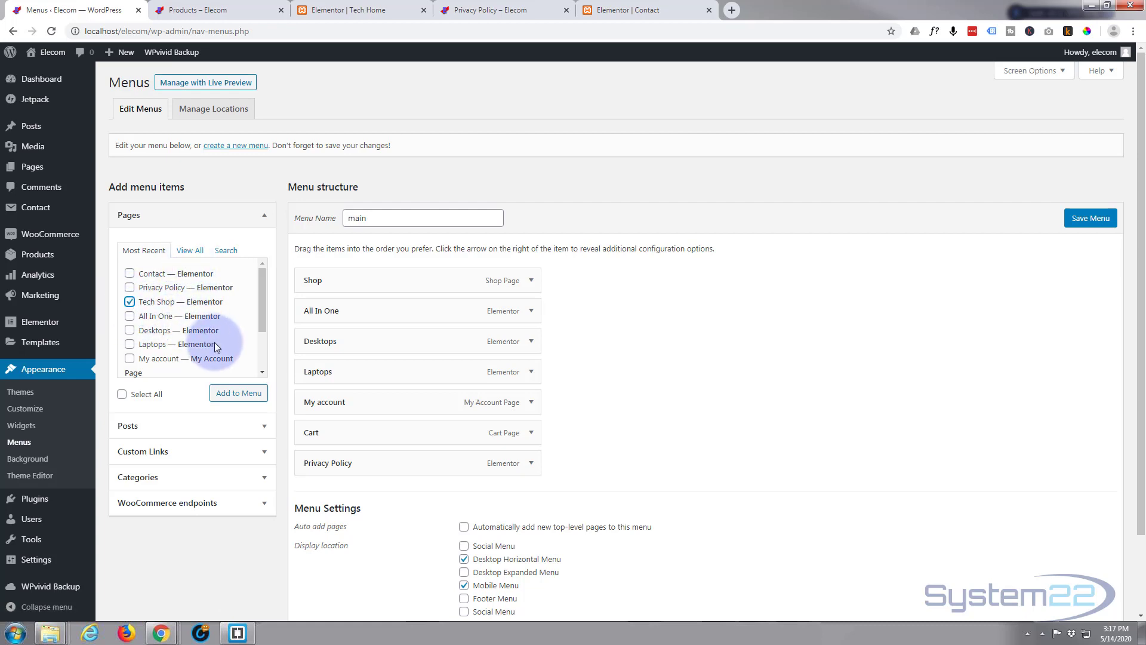
pyautogui.click(239, 393)
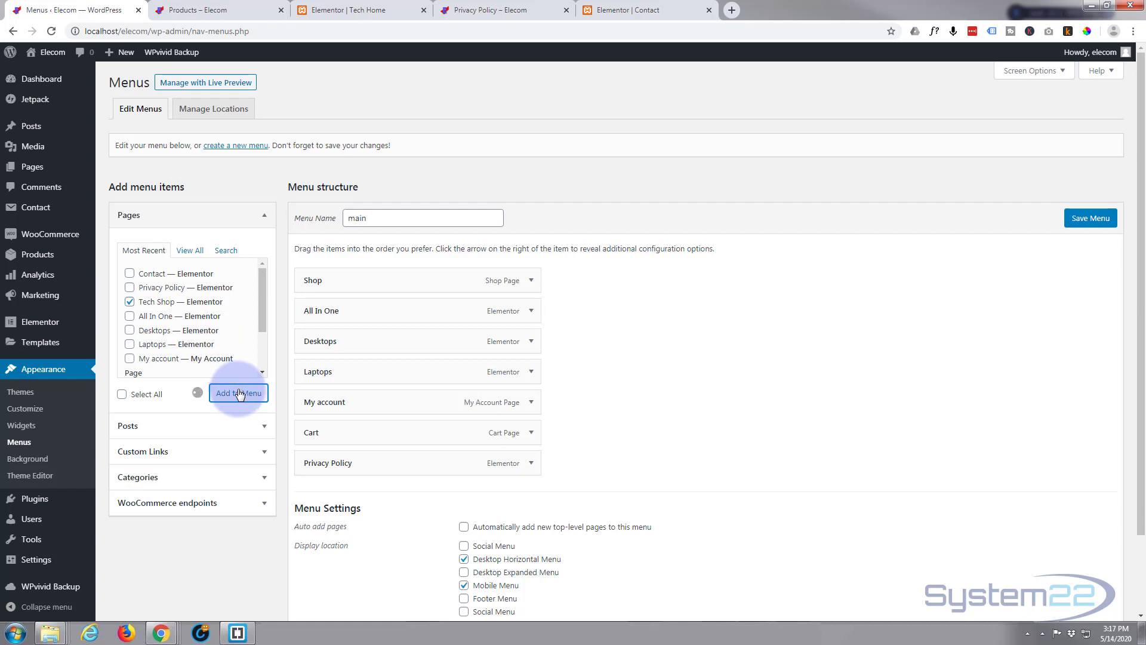
# - Remove the original Shop item from the main menu and move Tech Shop to the first position
pyautogui.click(532, 280)
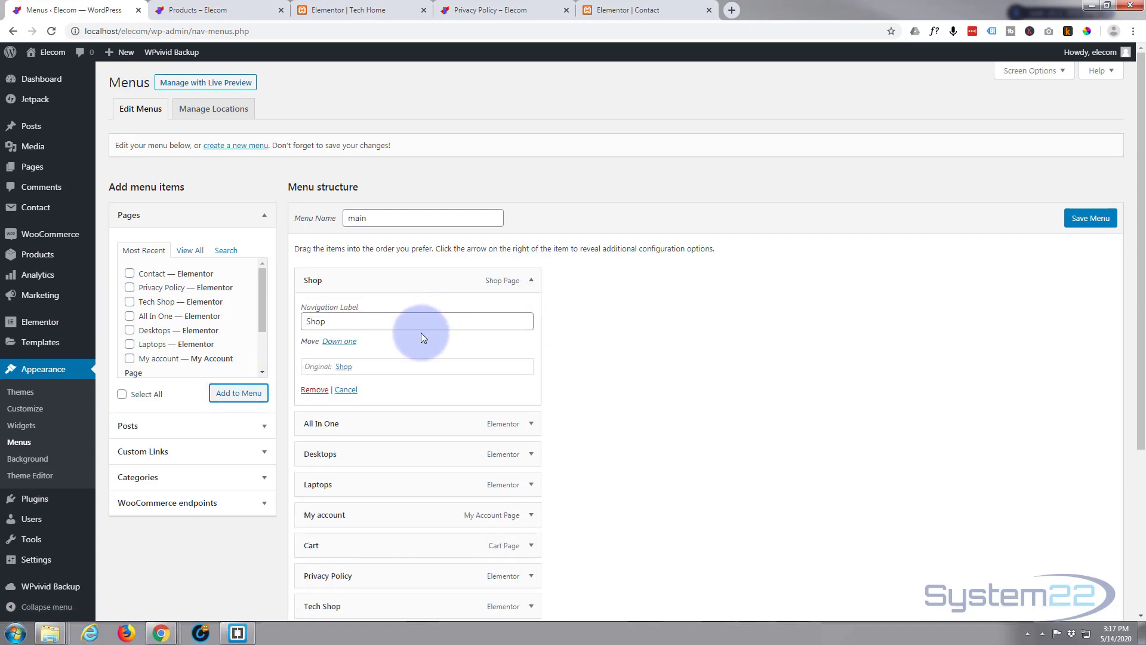
pyautogui.click(315, 389)
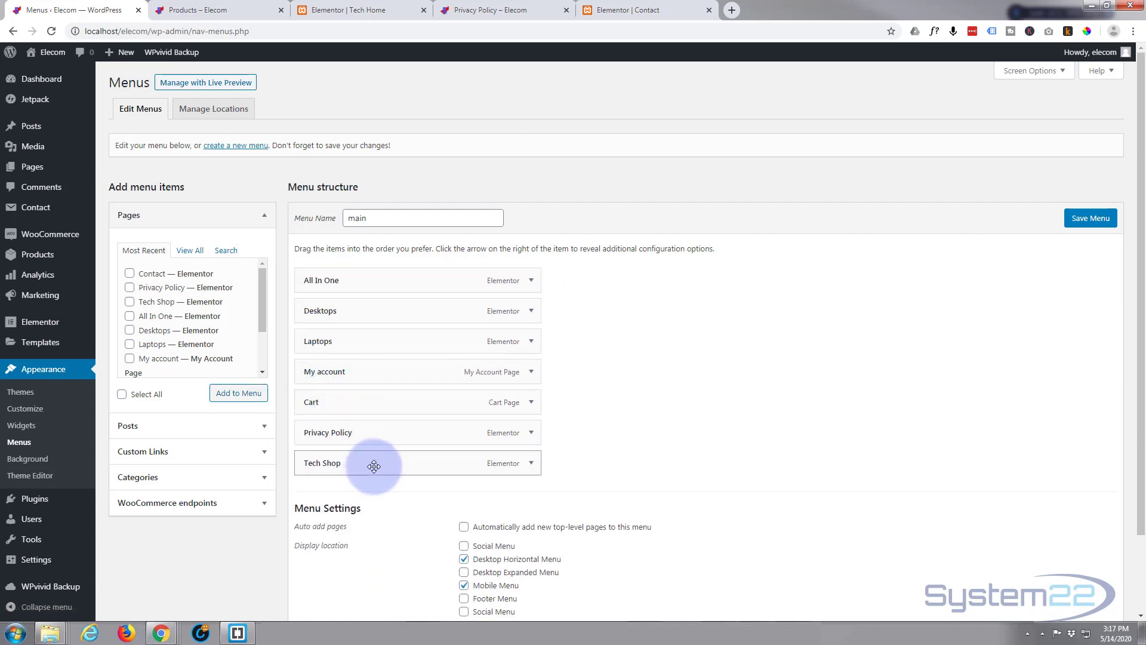
pyautogui.moveTo(374, 466); pyautogui.dragTo(334, 285)
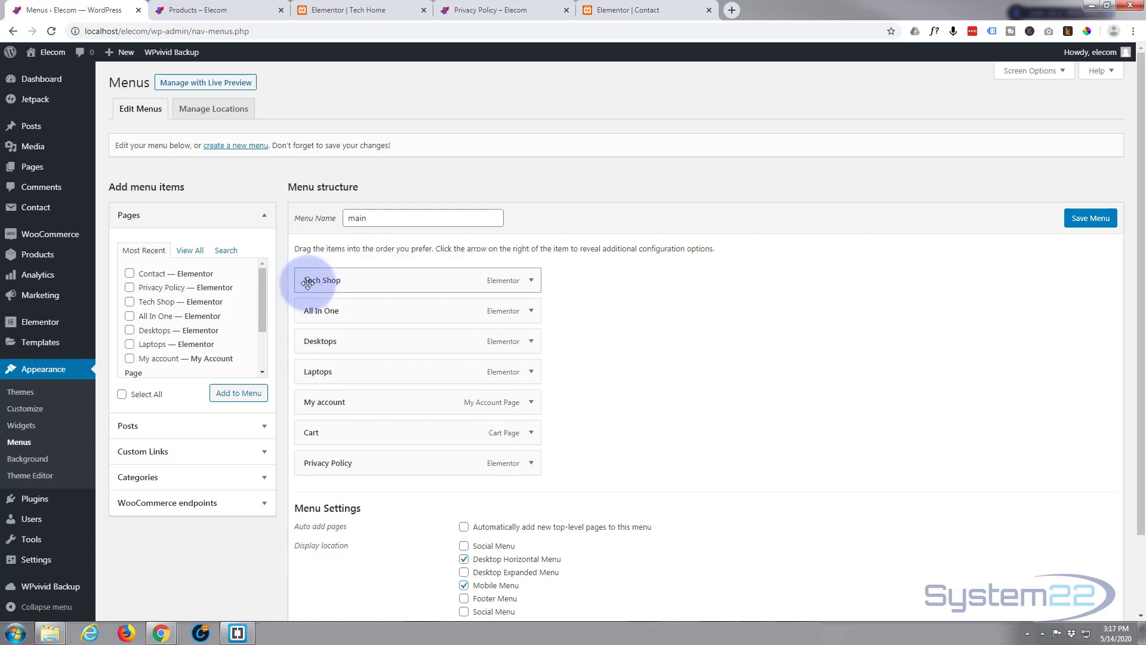
# - Change the Tech Shop menu item's navigation label to "Shop"
pyautogui.click(531, 281)
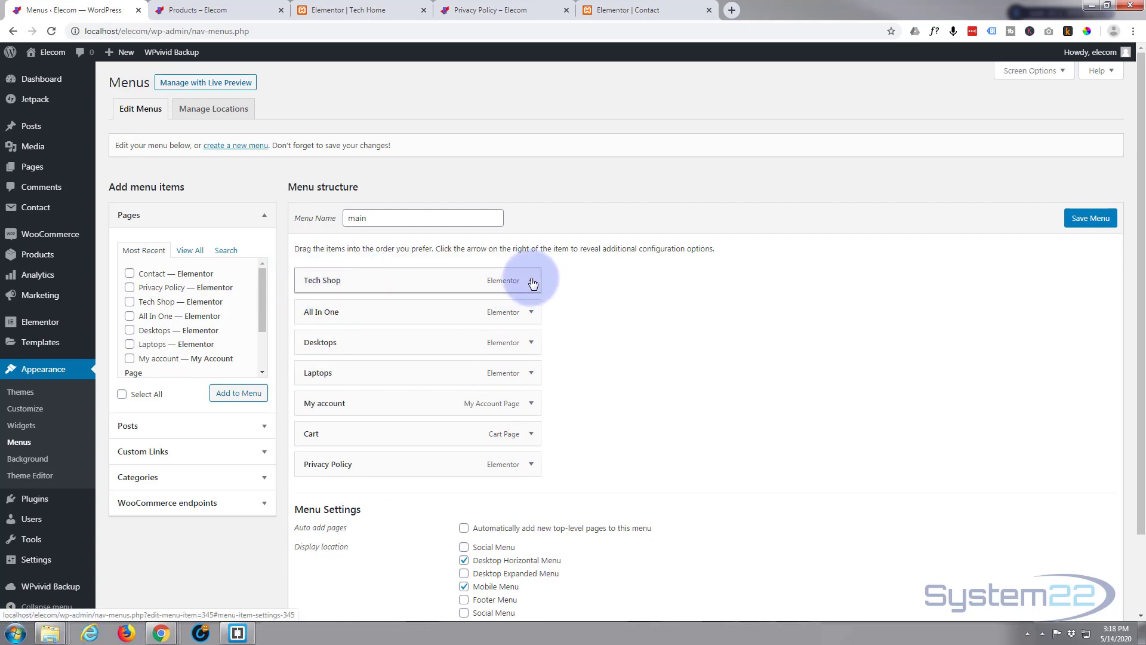
pyautogui.click(324, 321)
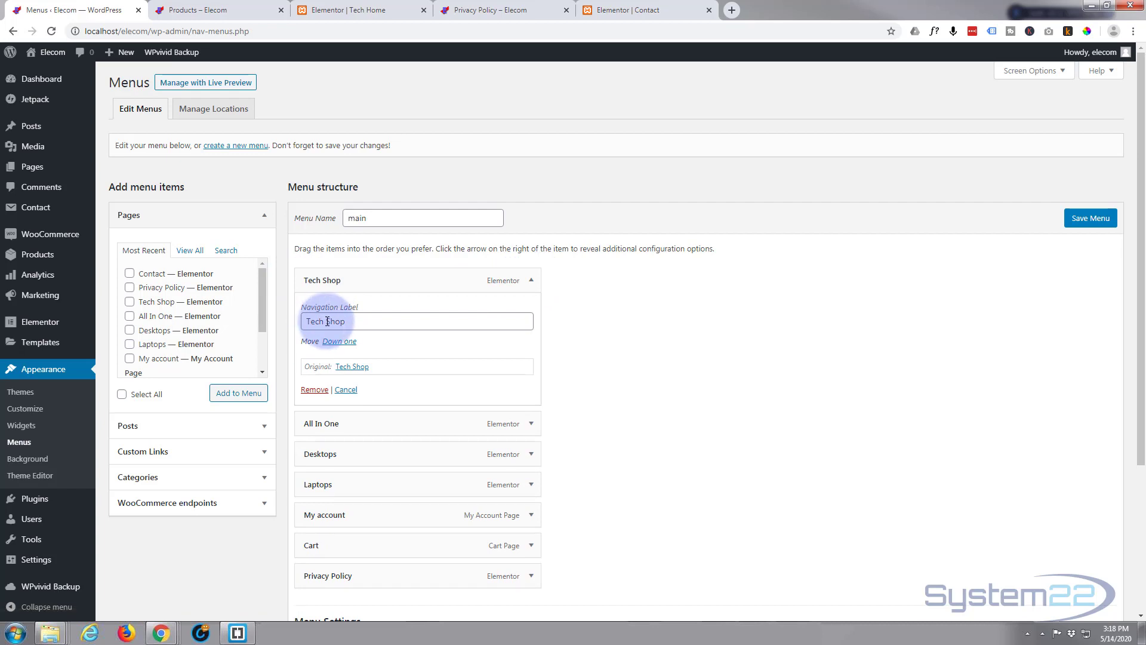
pyautogui.moveTo(327, 322); pyautogui.dragTo(298, 322)
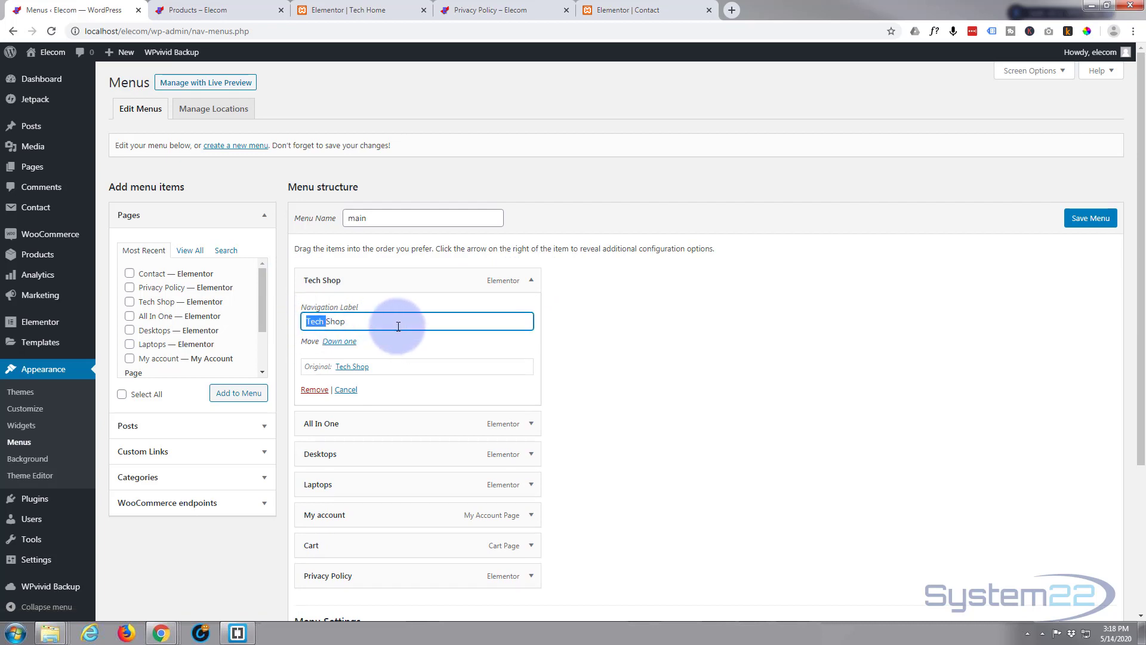
pyautogui.press('BackSpace')
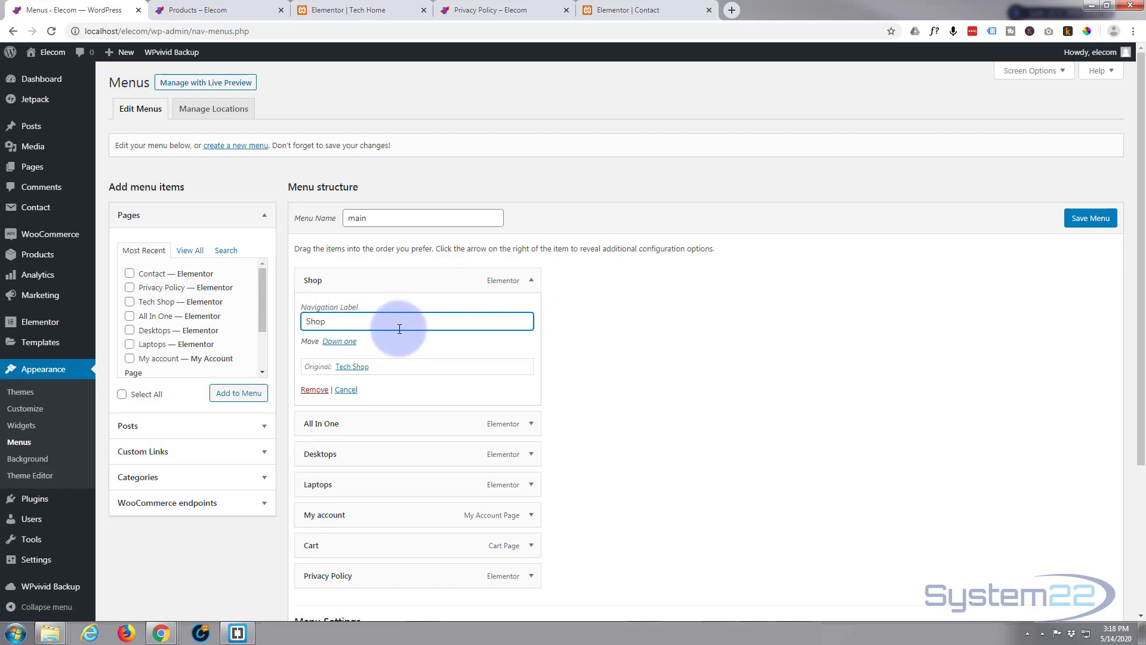
pyautogui.click(604, 338)
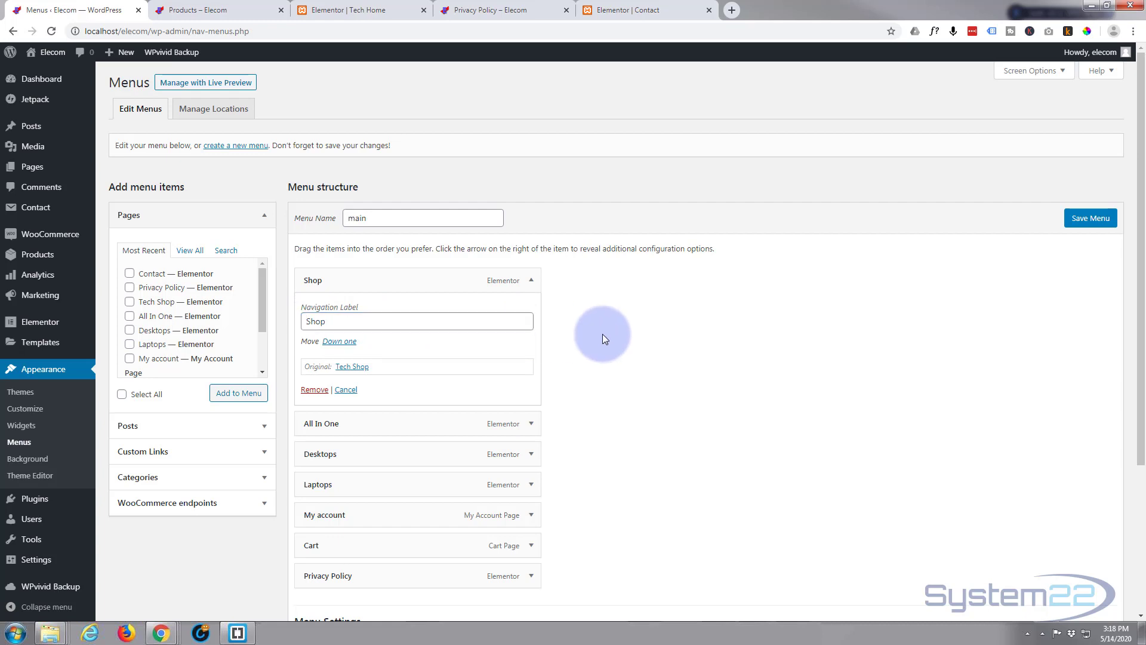
# - Add the Contact page to the main menu and place it between Cart and Privacy Policy
pyautogui.scroll(-2, 597, 331)
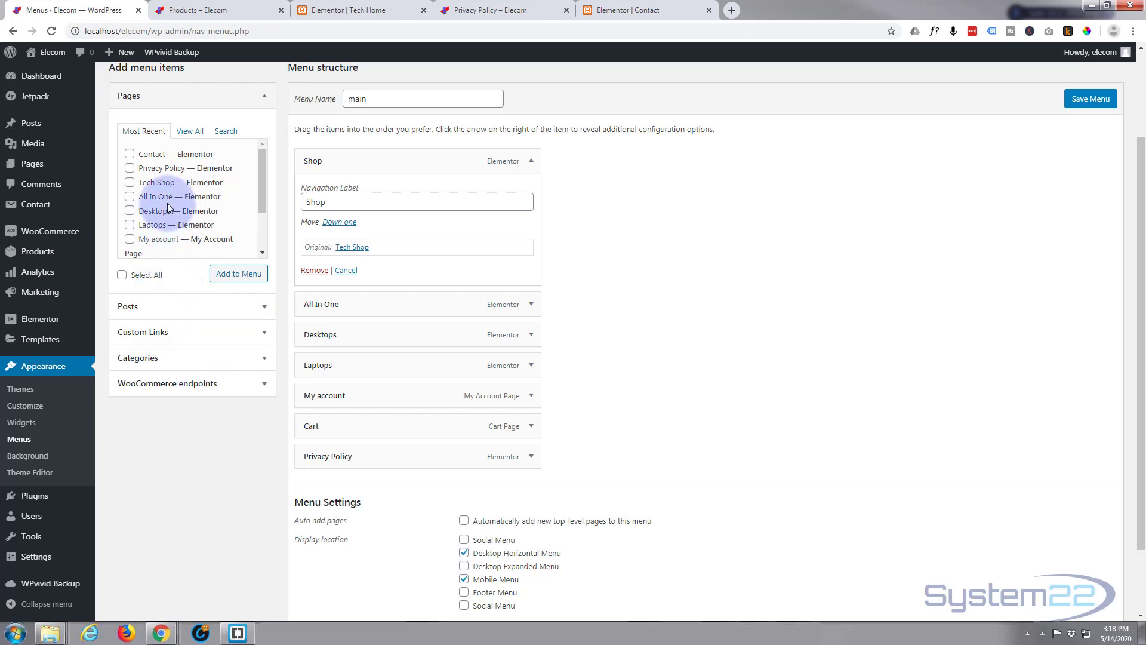
pyautogui.click(130, 154)
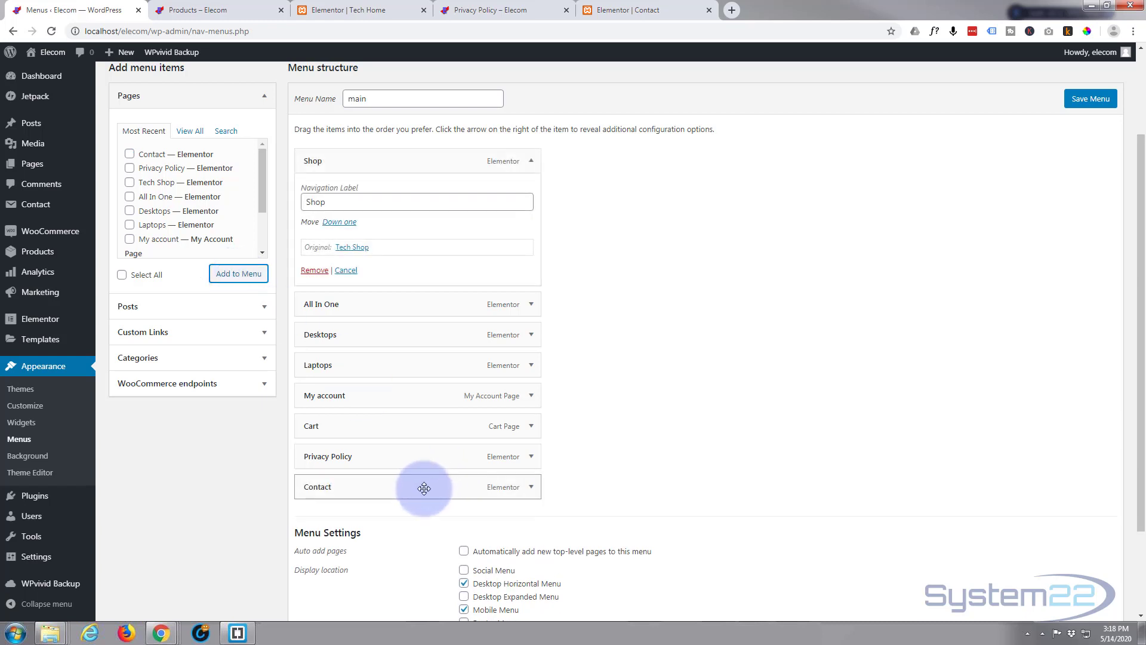
pyautogui.moveTo(424, 488); pyautogui.dragTo(409, 453)
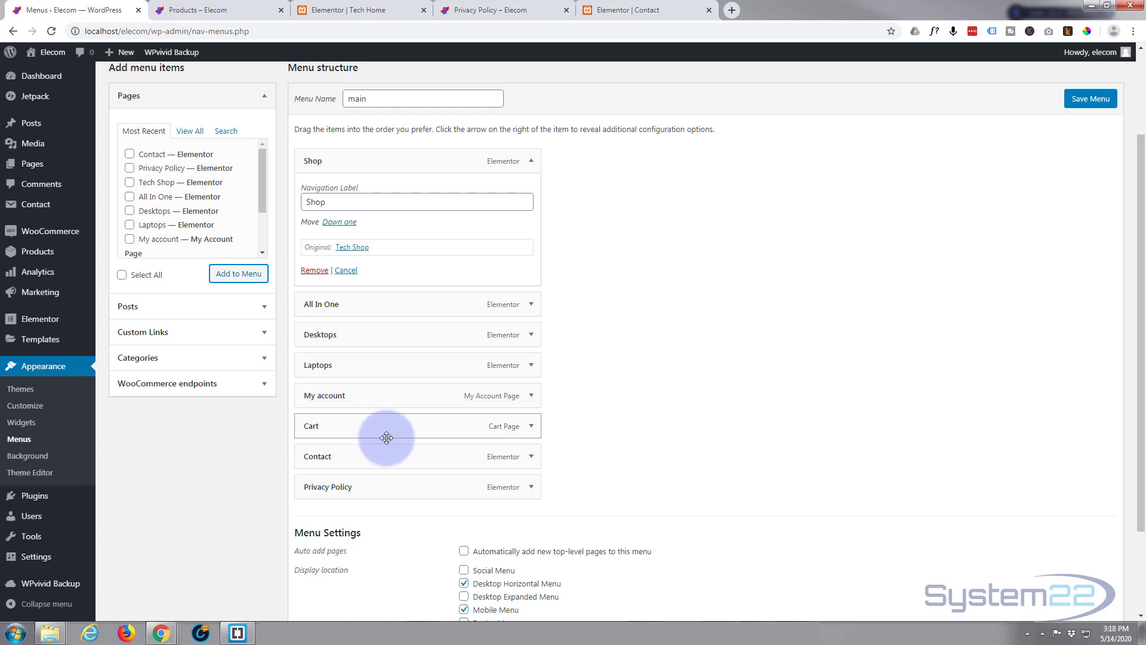
# - Nest Privacy Policy as a sub item under Contact in the menu structure
pyautogui.moveTo(348, 486); pyautogui.dragTo(360, 486)
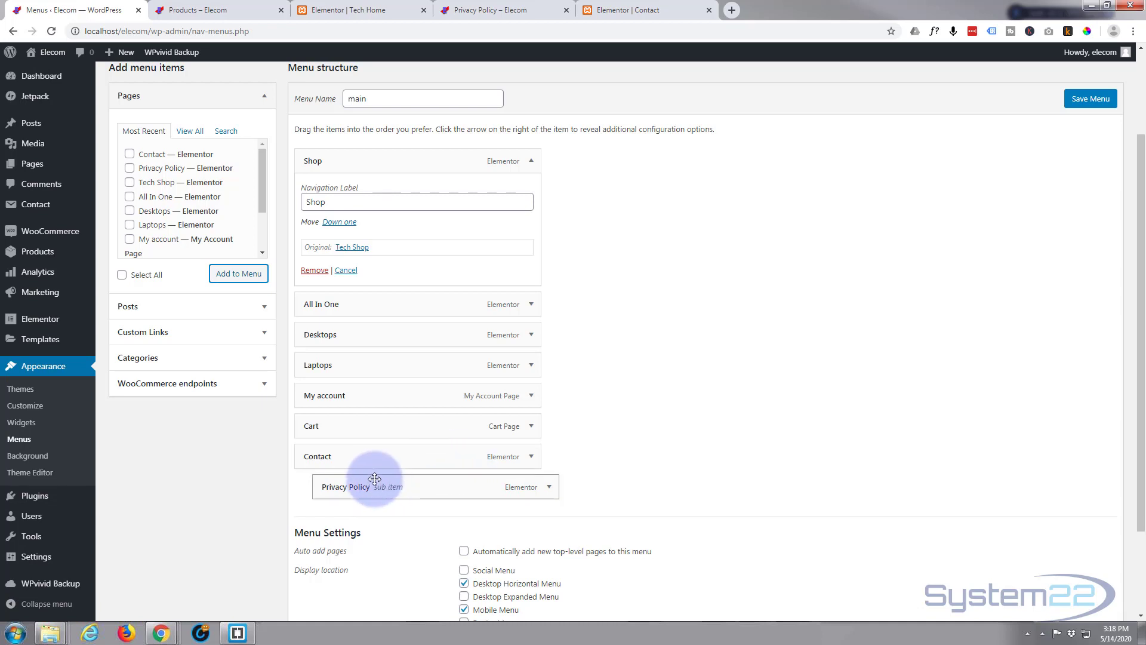
pyautogui.moveTo(351, 424); pyautogui.dragTo(379, 428)
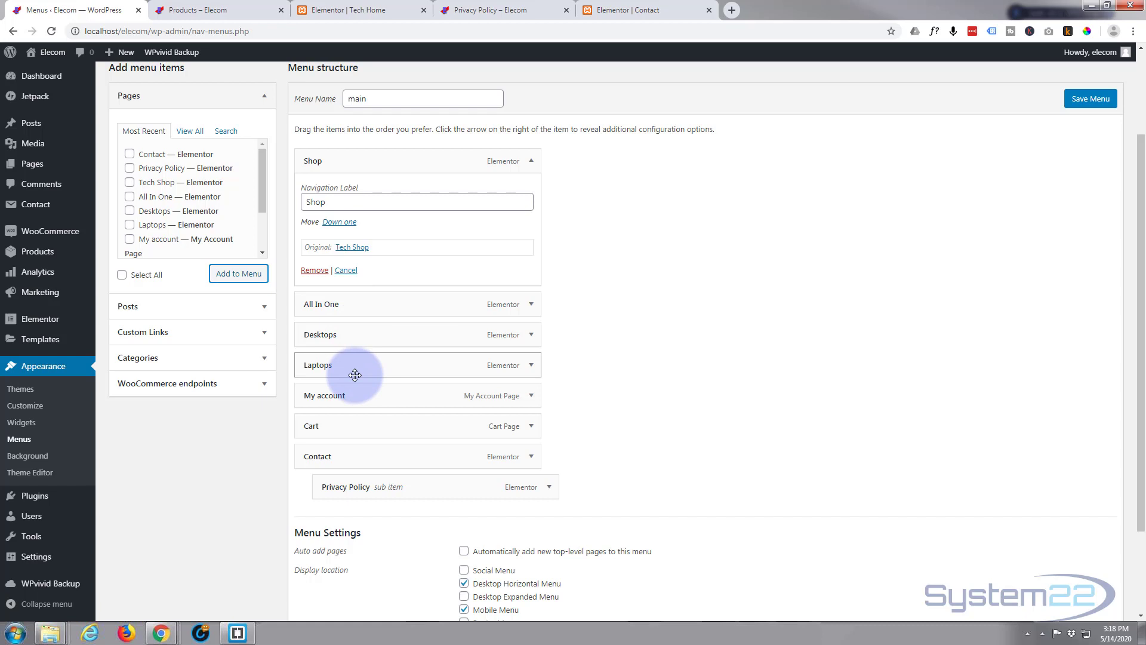
# - Add a custom link with URL "#" and link text "Computers" to the main menu and place it directly below Shop
pyautogui.click(222, 332)
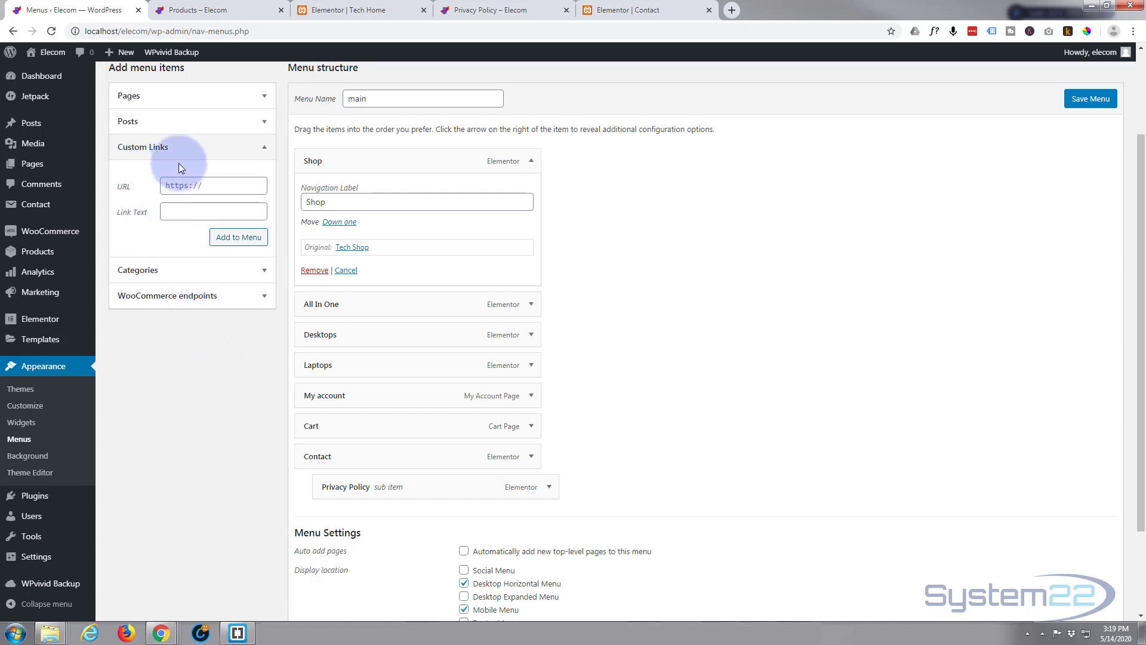
pyautogui.click(165, 185)
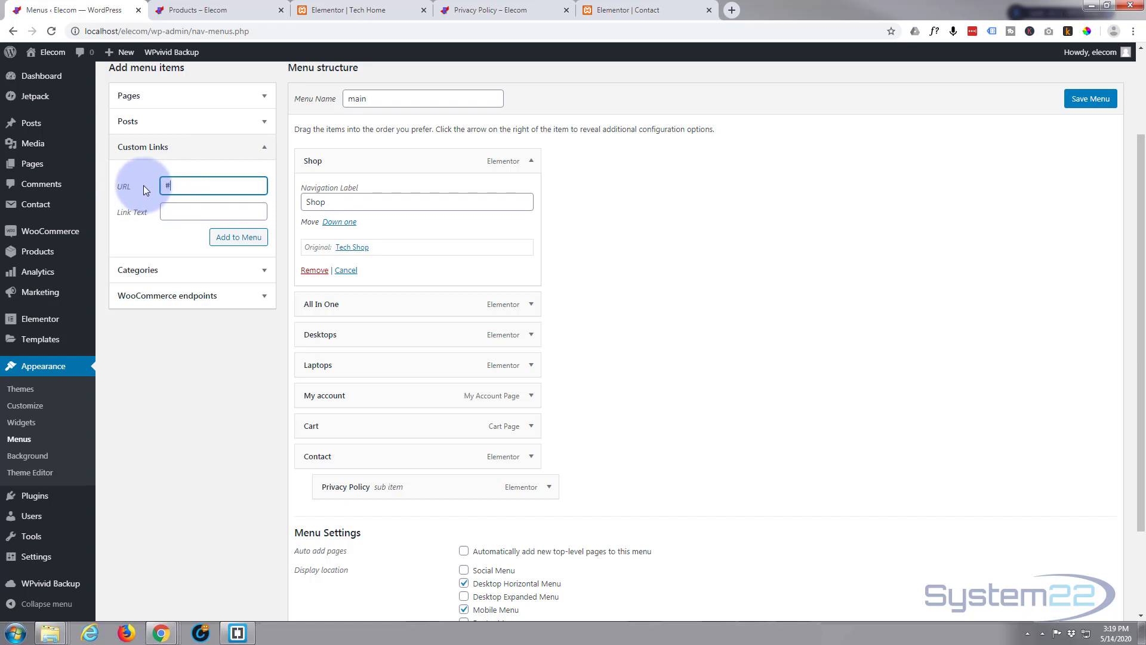
pyautogui.click(167, 213)
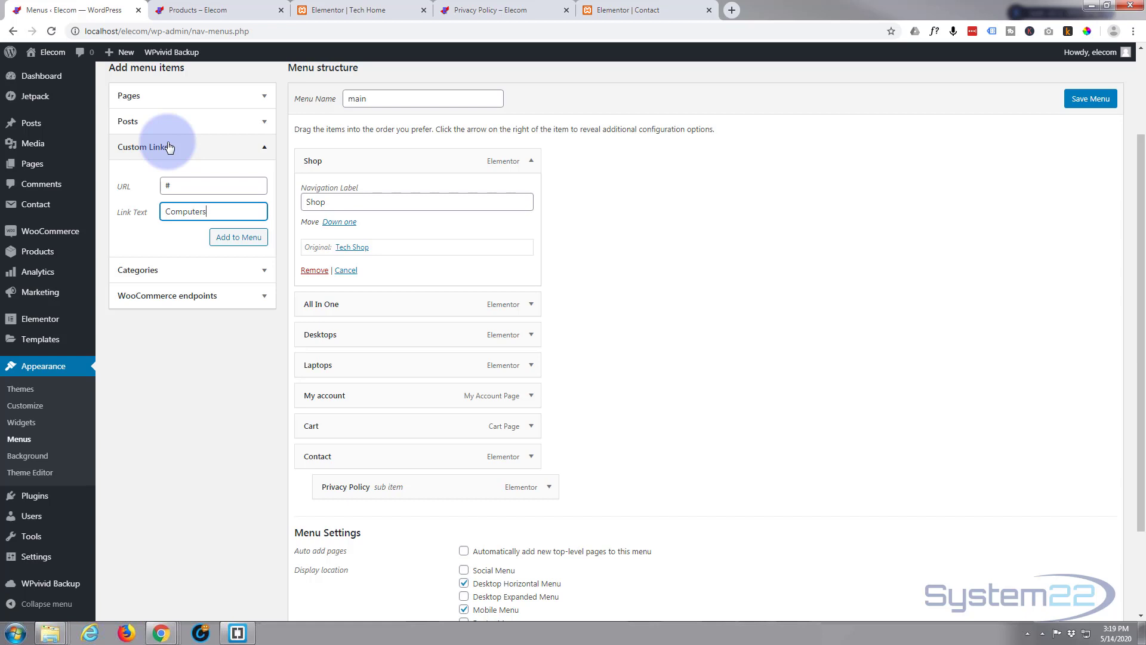
pyautogui.click(237, 239)
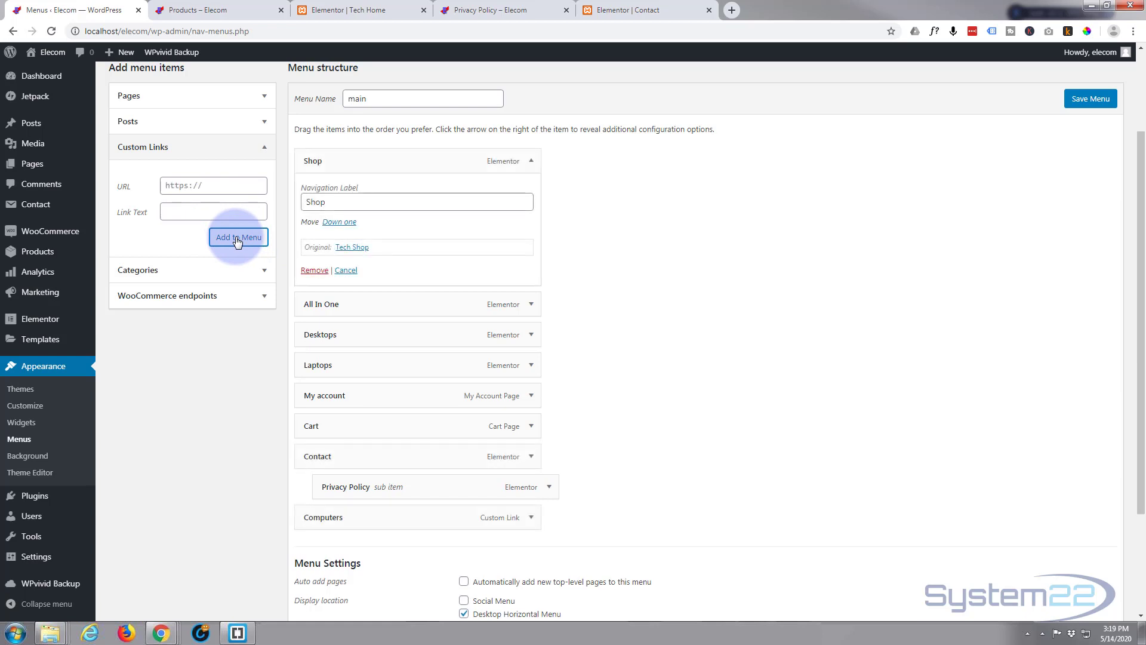
pyautogui.moveTo(370, 517); pyautogui.dragTo(373, 305)
pyautogui.click(533, 162)
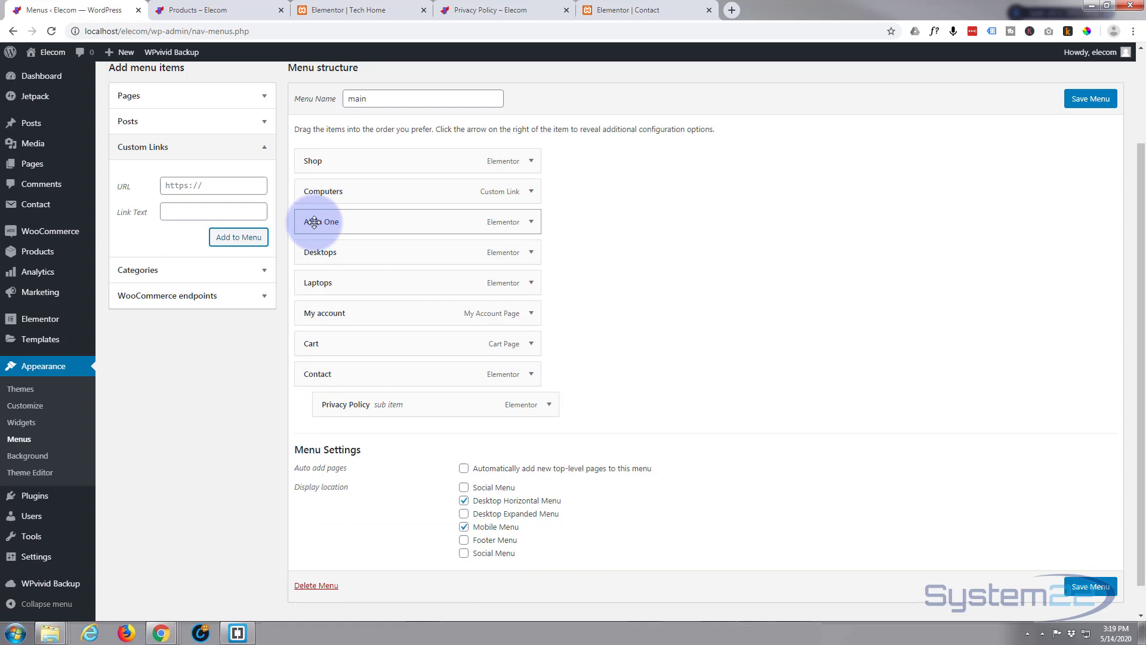
# - Nest All In One, Desktops and Laptops as sub items under Computers and save the menu
pyautogui.moveTo(317, 222); pyautogui.dragTo(358, 250)
pyautogui.moveTo(351, 282); pyautogui.dragTo(355, 280)
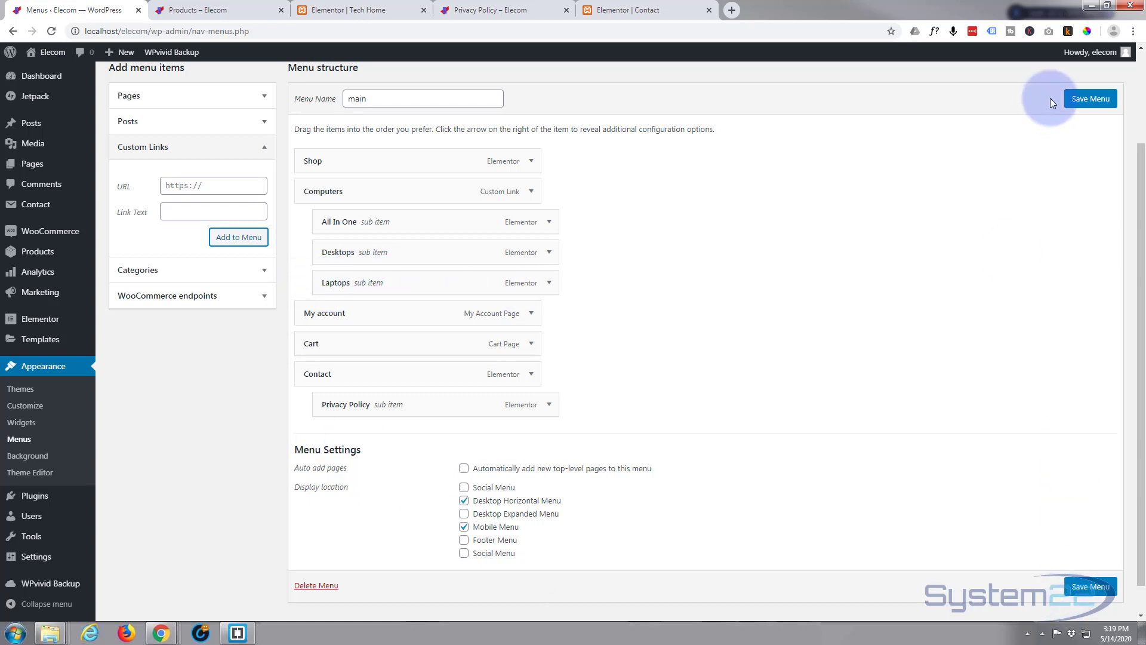
pyautogui.click(1089, 101)
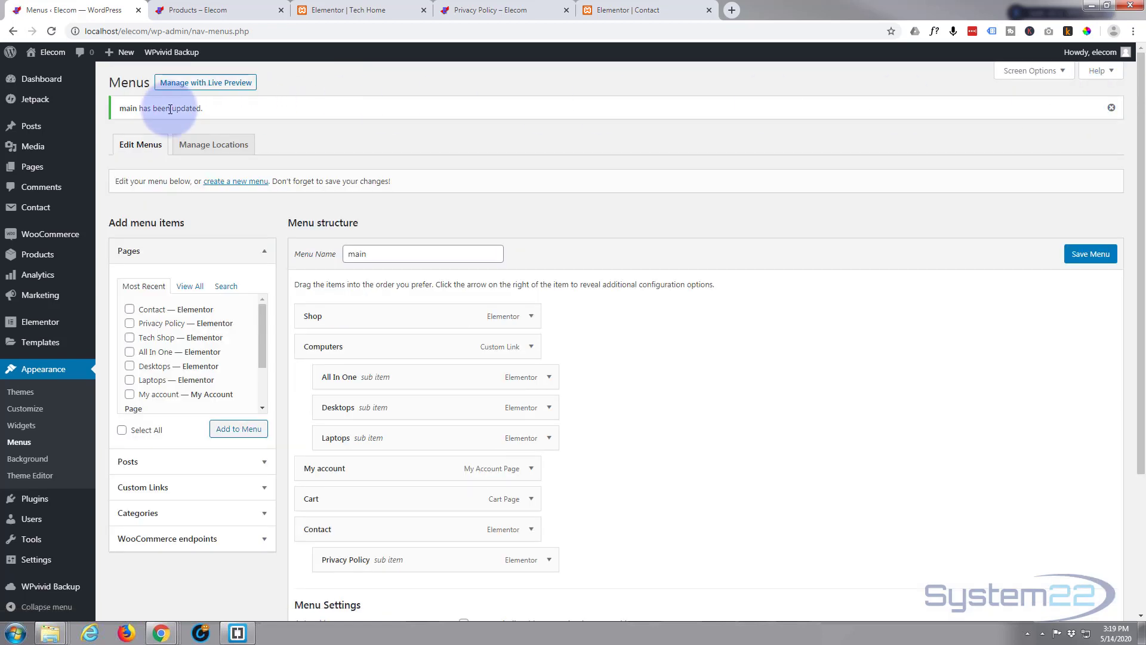
# - Open the storefront's home page and check the submenus under Computers and Contact in the navigation
pyautogui.click(203, 10)
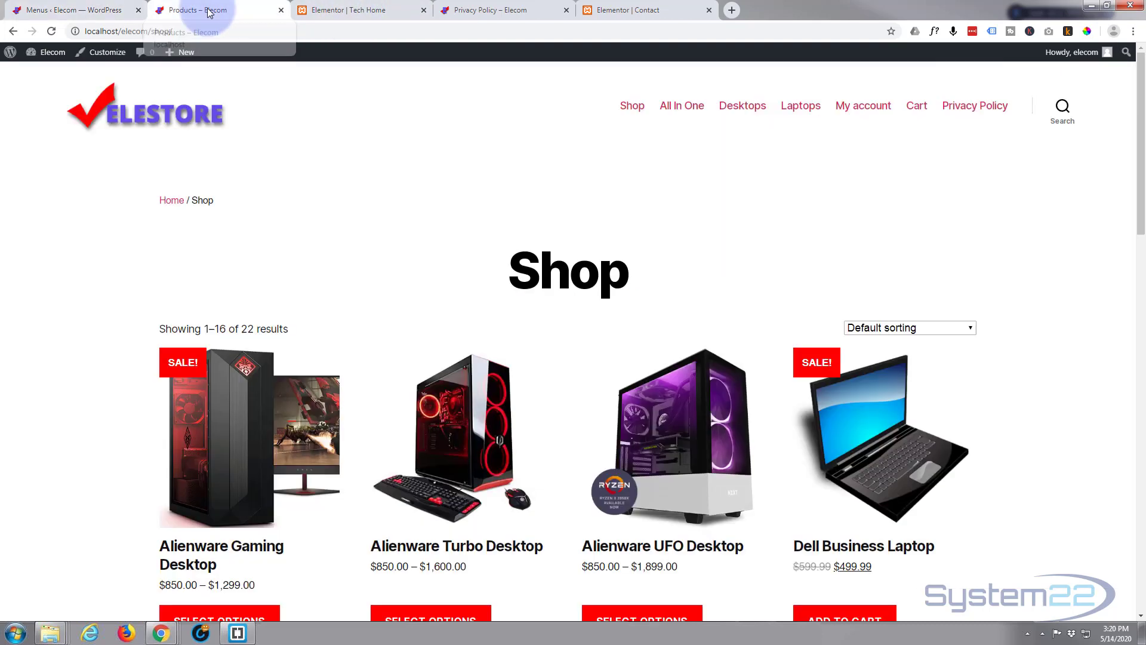
pyautogui.click(137, 116)
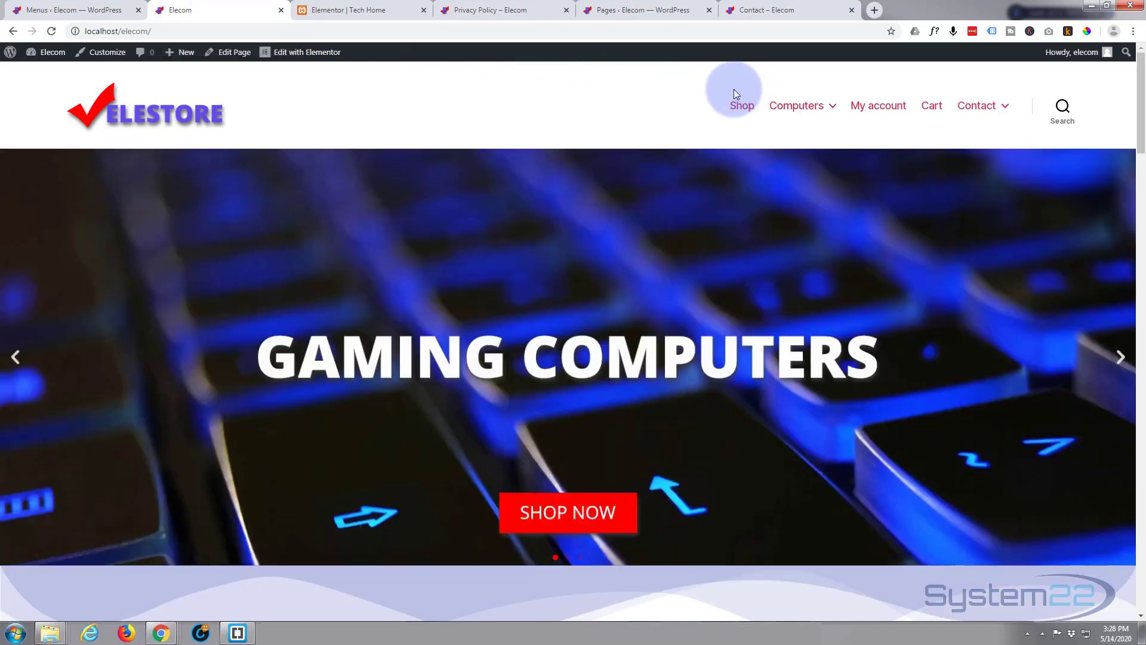
pyautogui.moveTo(828, 107)
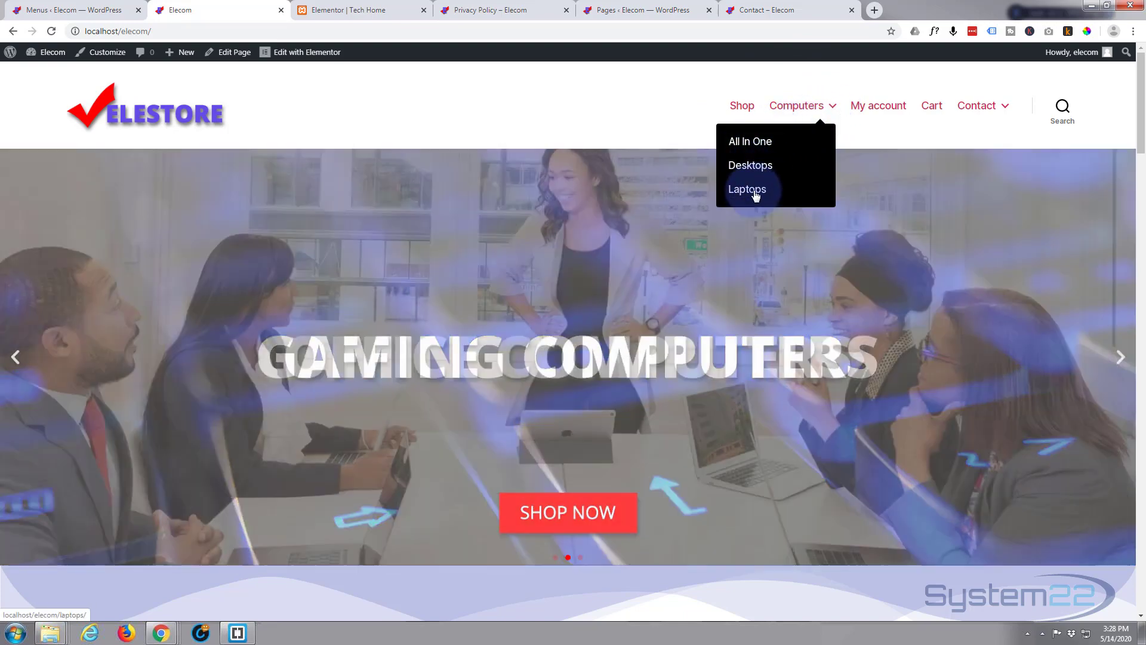
pyautogui.moveTo(986, 106)
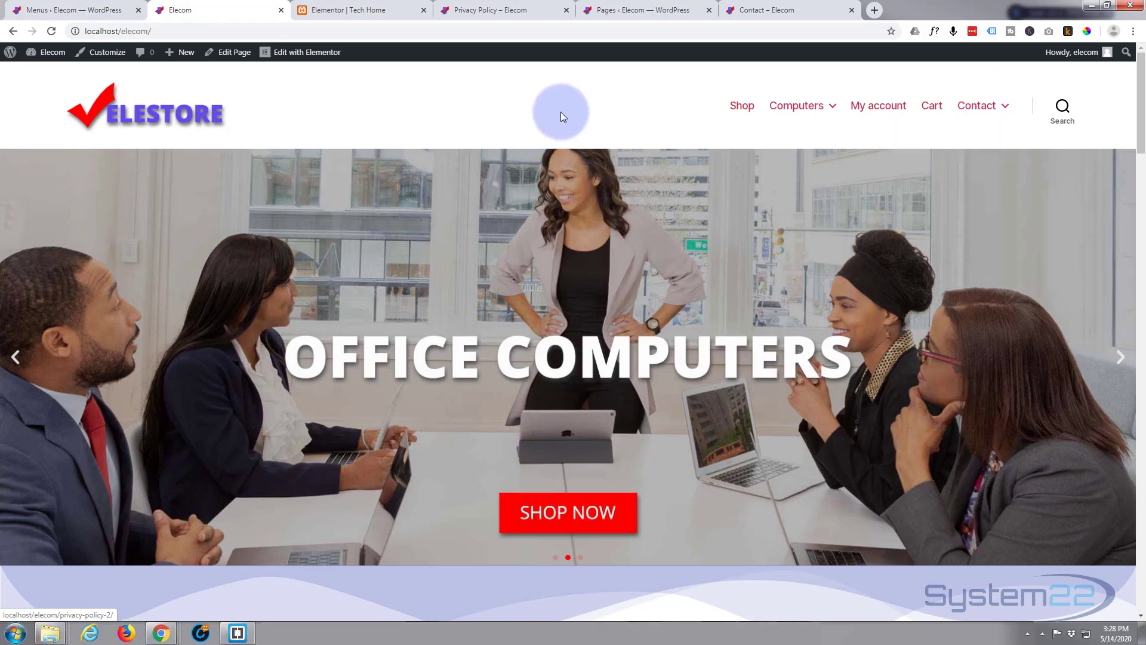
# - Look through the home page down to its footer and return to the site header
pyautogui.scroll(-1, 557, 127)
pyautogui.scroll(-18, 559, 131)
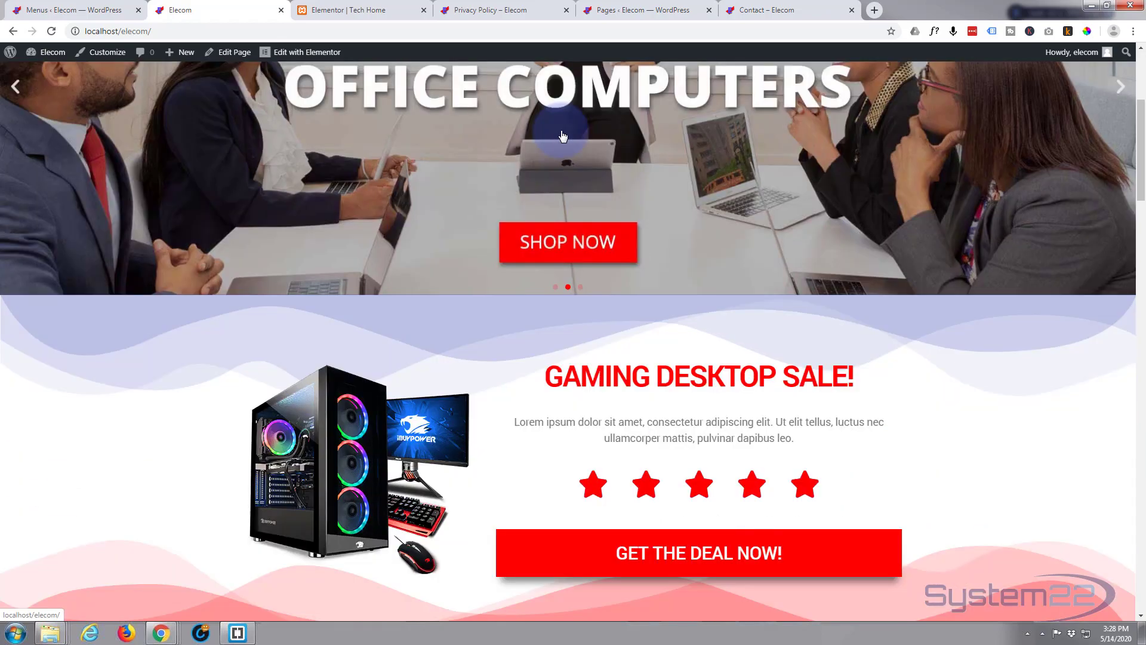
pyautogui.scroll(-18, 562, 131)
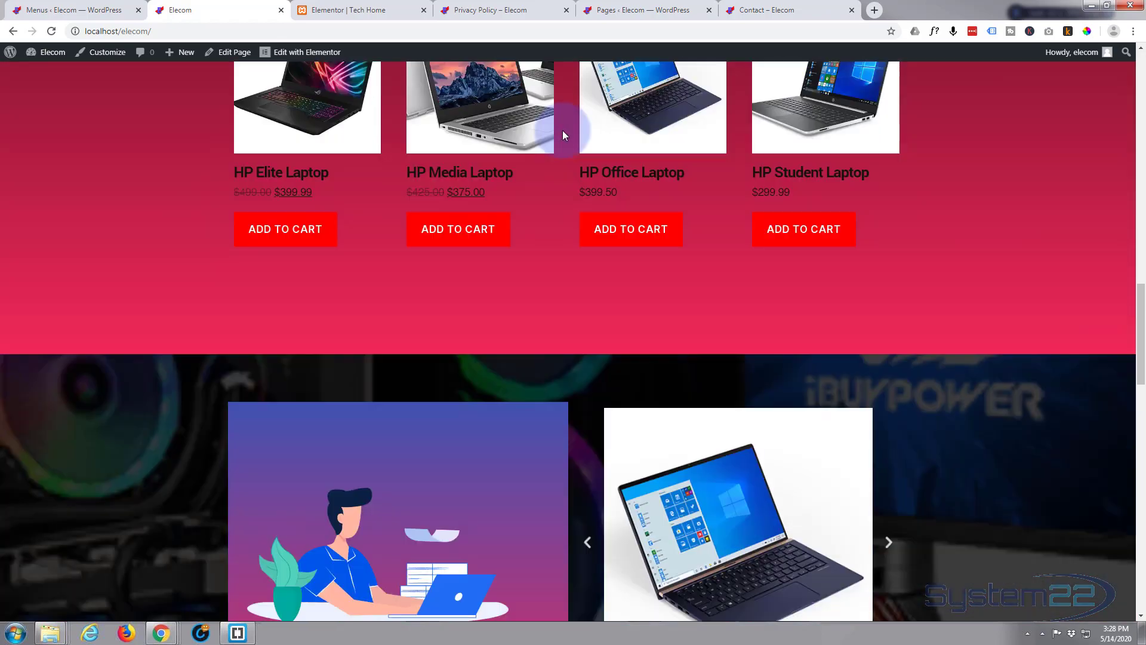
pyautogui.scroll(-8, 567, 130)
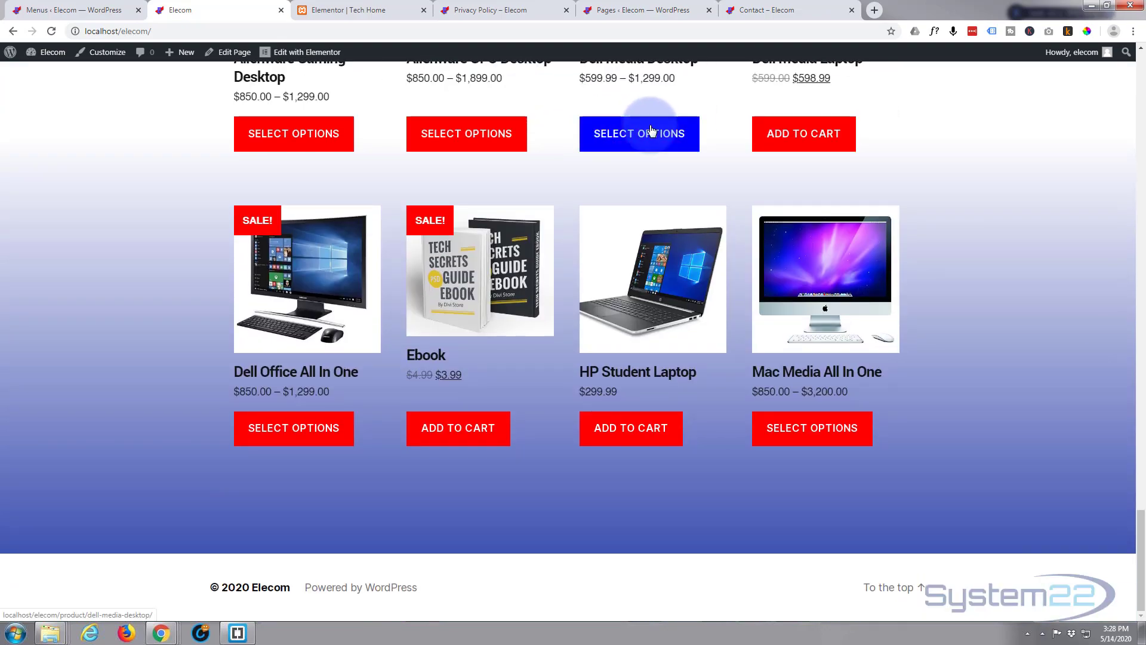
pyautogui.click(893, 583)
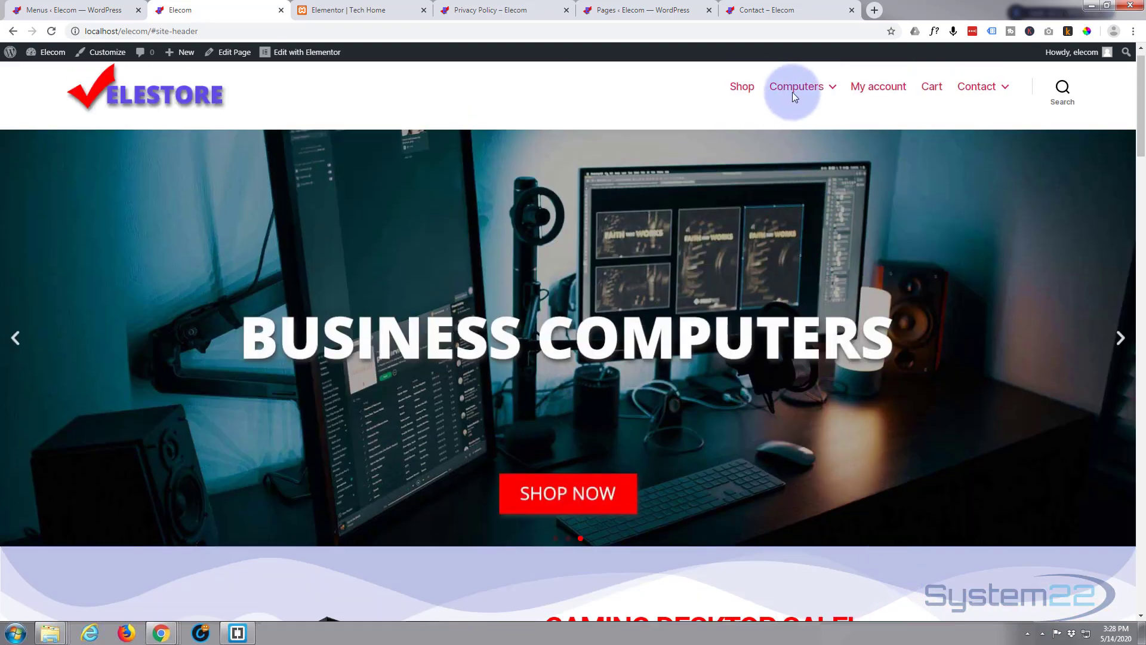
# - View the All In One and Desktops pages through the Computers submenu
pyautogui.moveTo(794, 92)
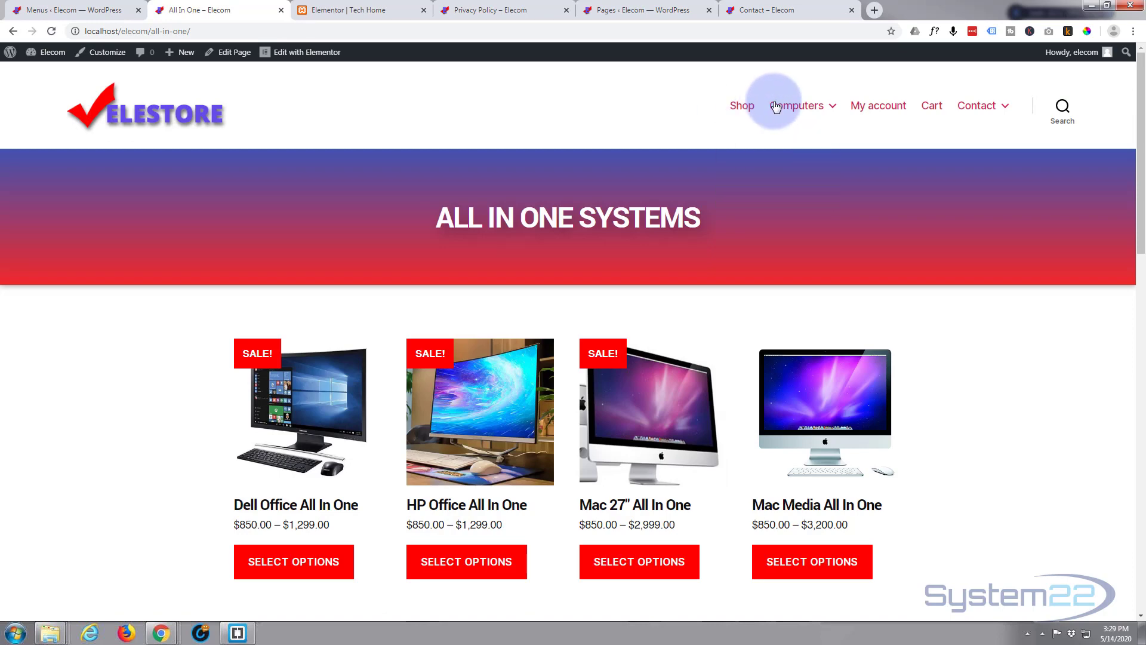
pyautogui.moveTo(770, 110)
pyautogui.click(751, 168)
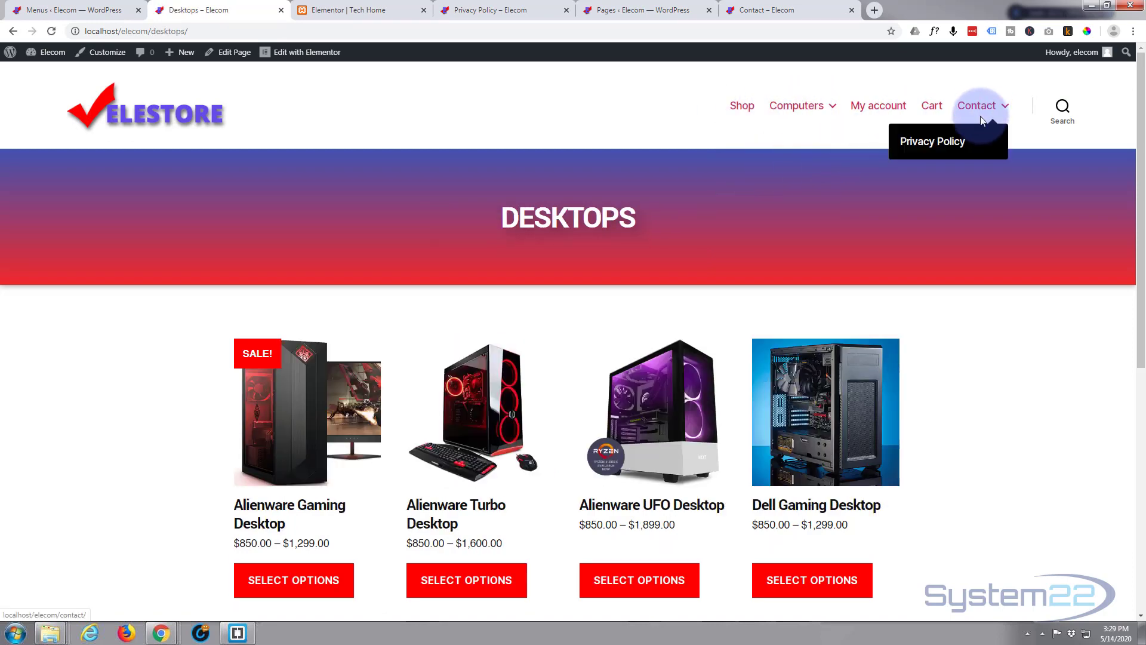
# - Look over the Privacy Policy page under Contact and open the Shop page from the site navigation
pyautogui.click(955, 141)
pyautogui.scroll(-3, 734, 226)
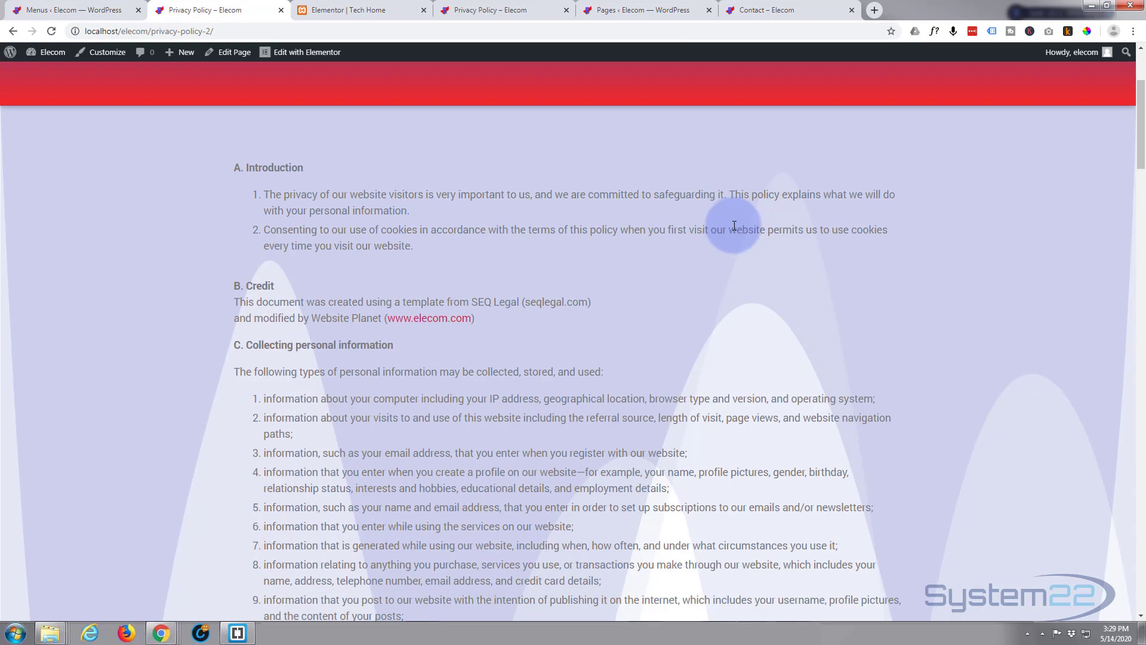
pyautogui.scroll(-4, 734, 225)
pyautogui.scroll(7, 734, 226)
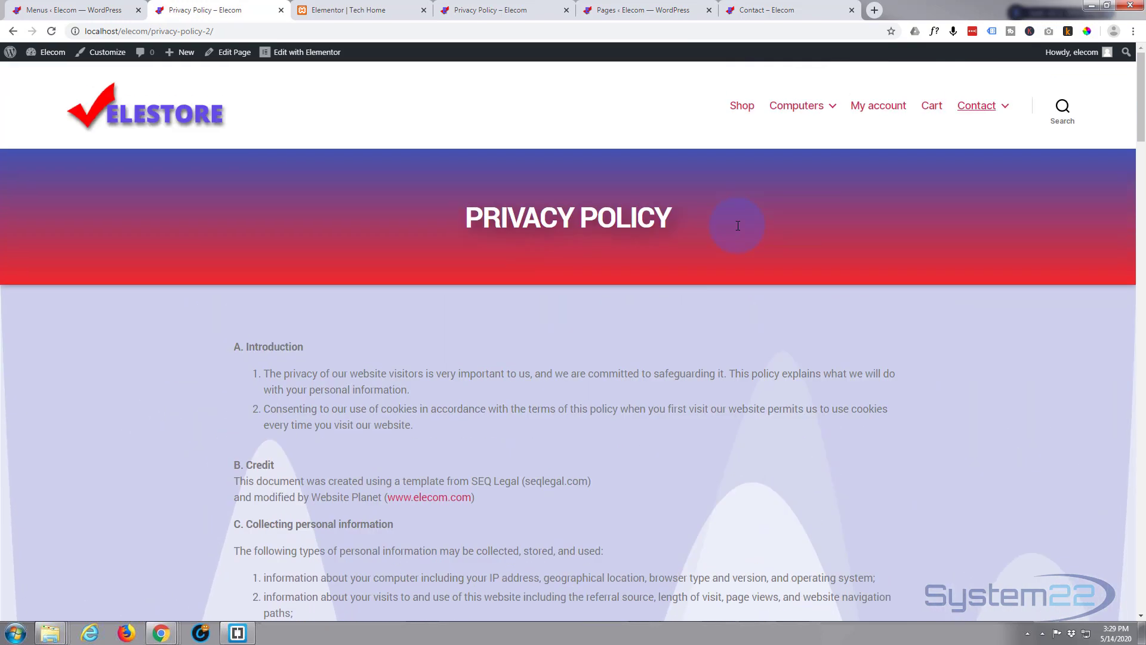
pyautogui.rightClick(739, 108)
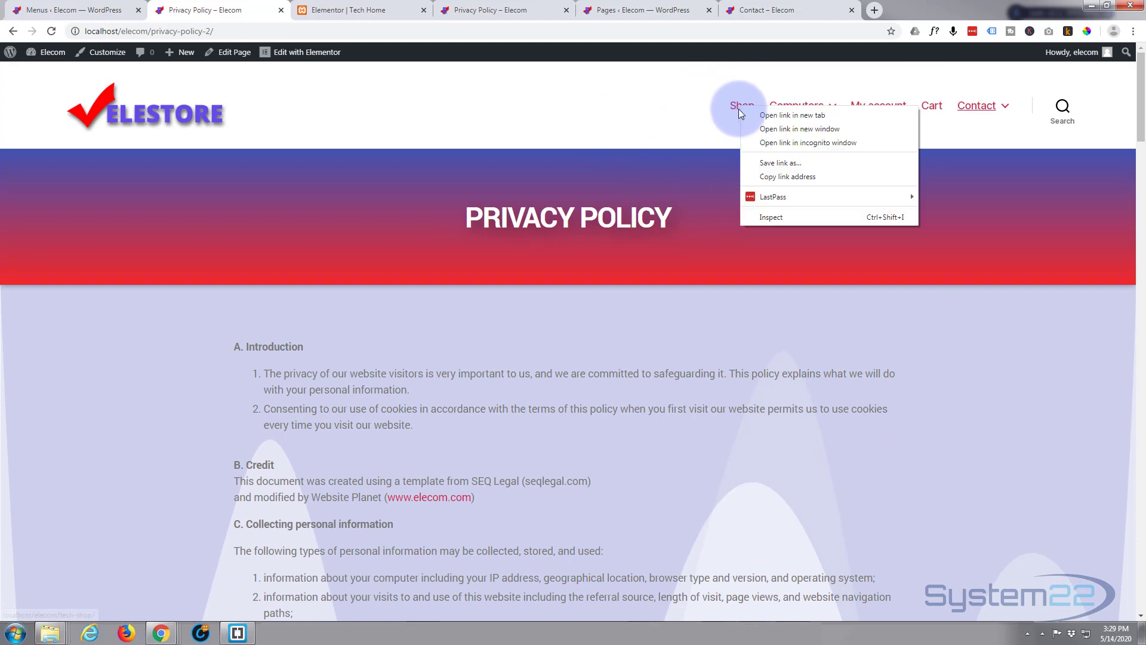
pyautogui.click(777, 177)
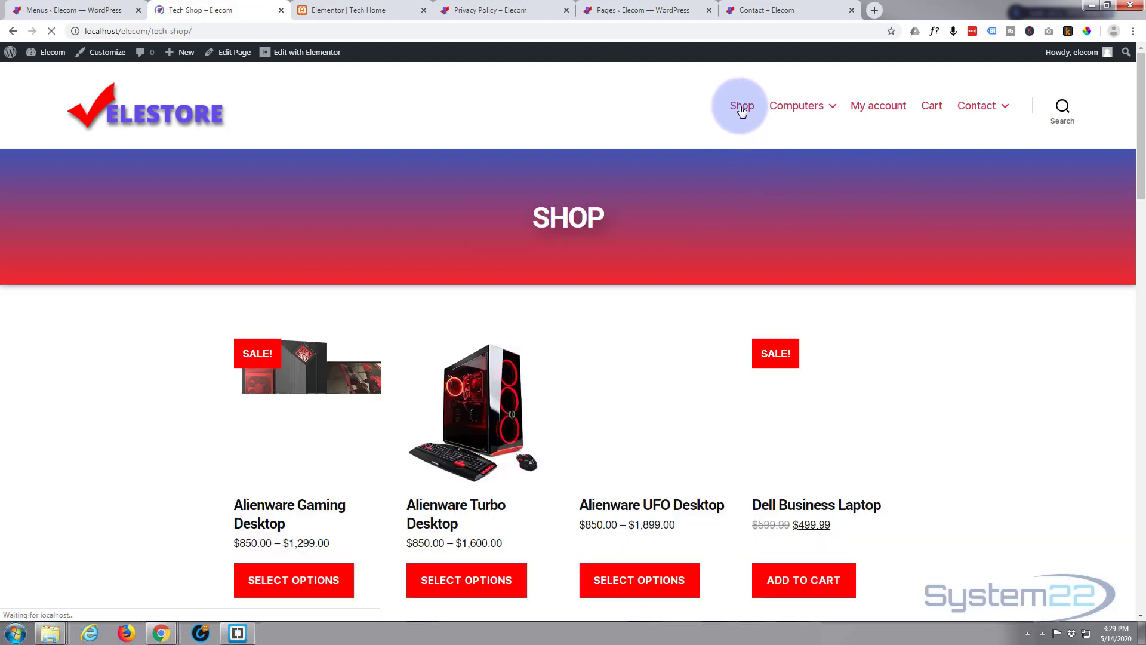
# - Return to the WordPress admin and open the WooCommerce product settings
pyautogui.click(42, 10)
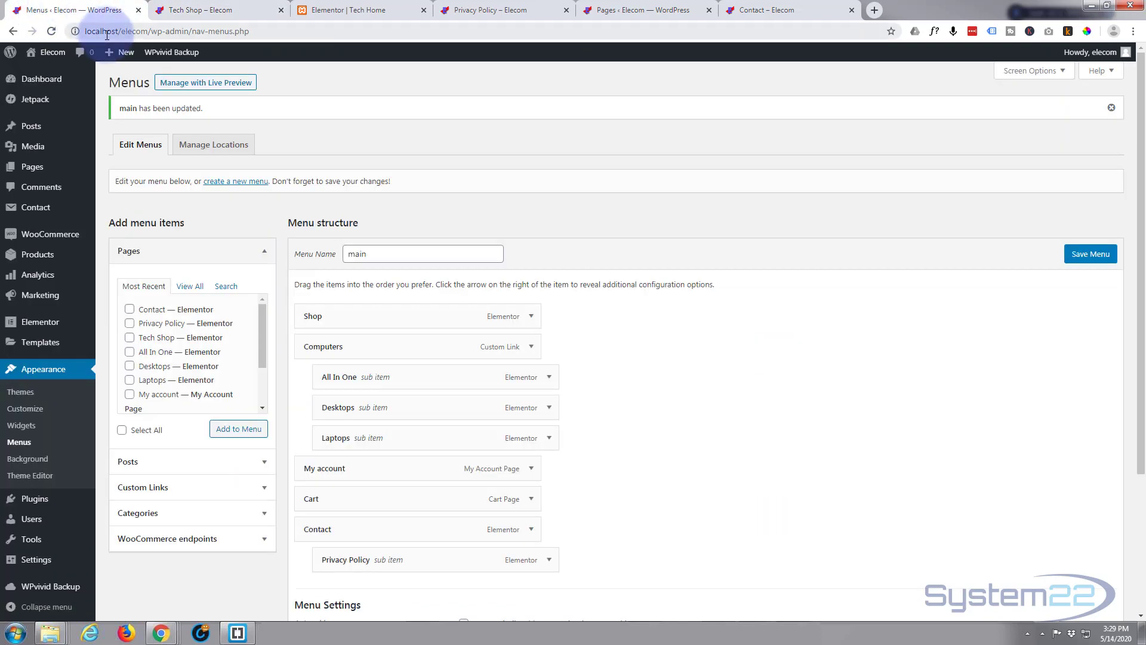
pyautogui.click(42, 236)
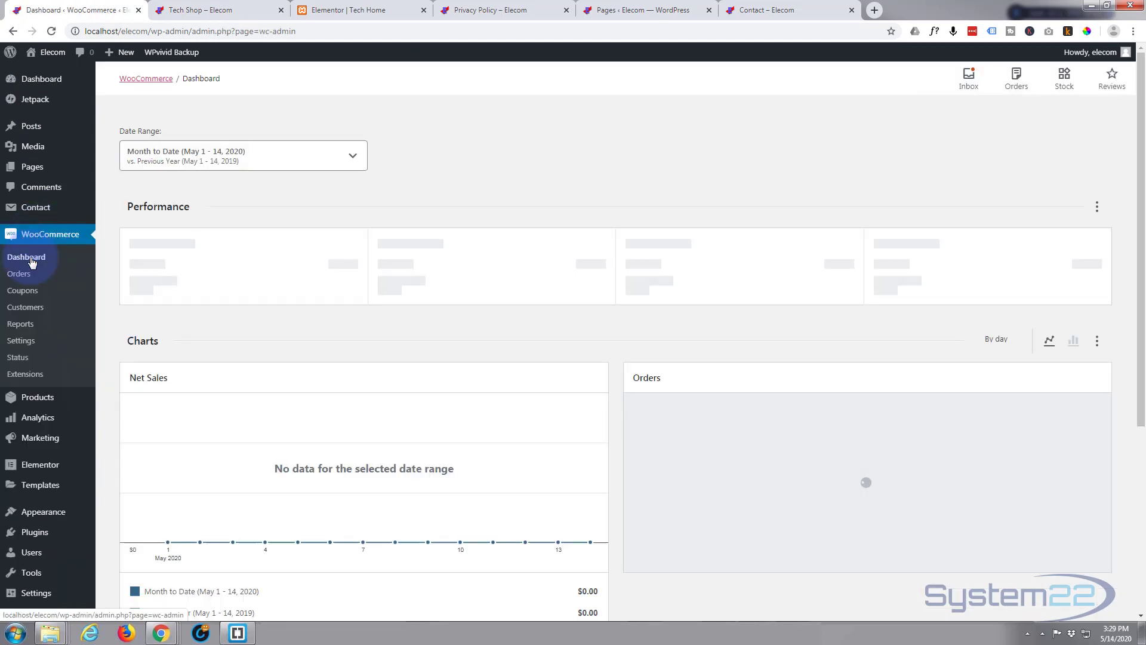
pyautogui.click(18, 345)
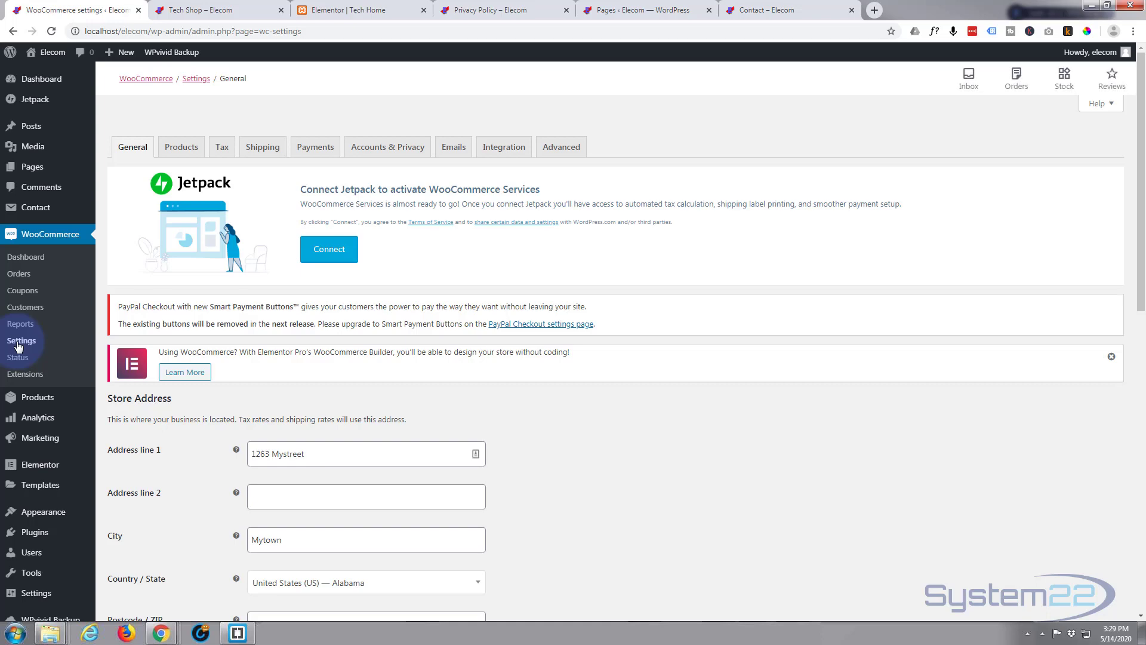
pyautogui.click(182, 149)
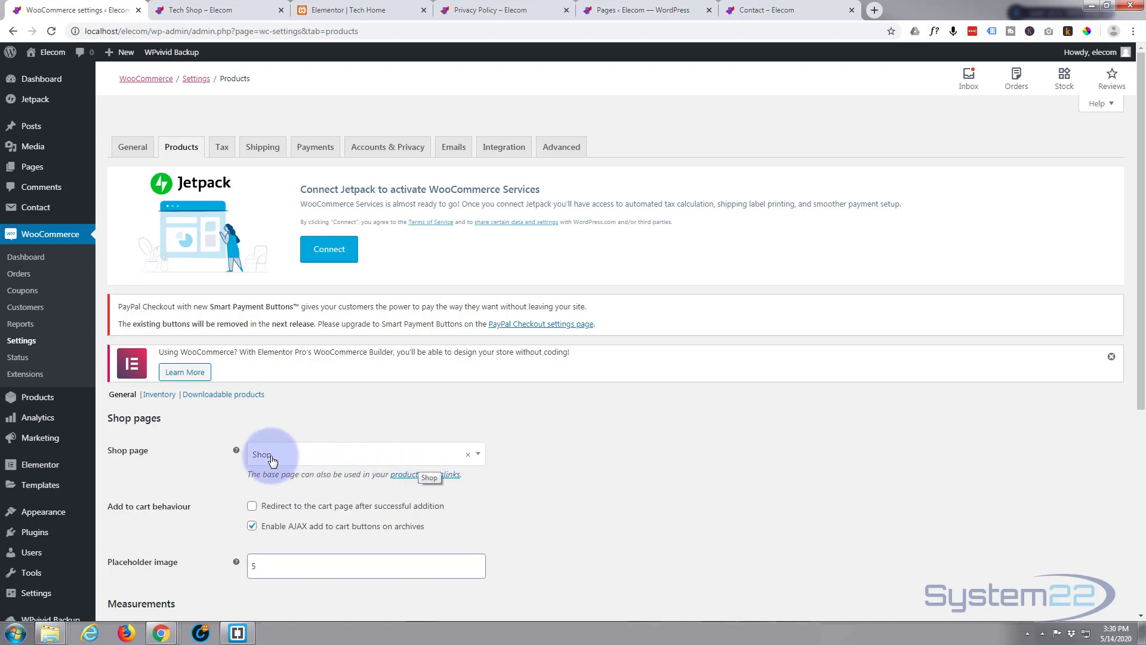
# - Set the WooCommerce shop page to Tech Shop and save the settings
pyautogui.click(479, 457)
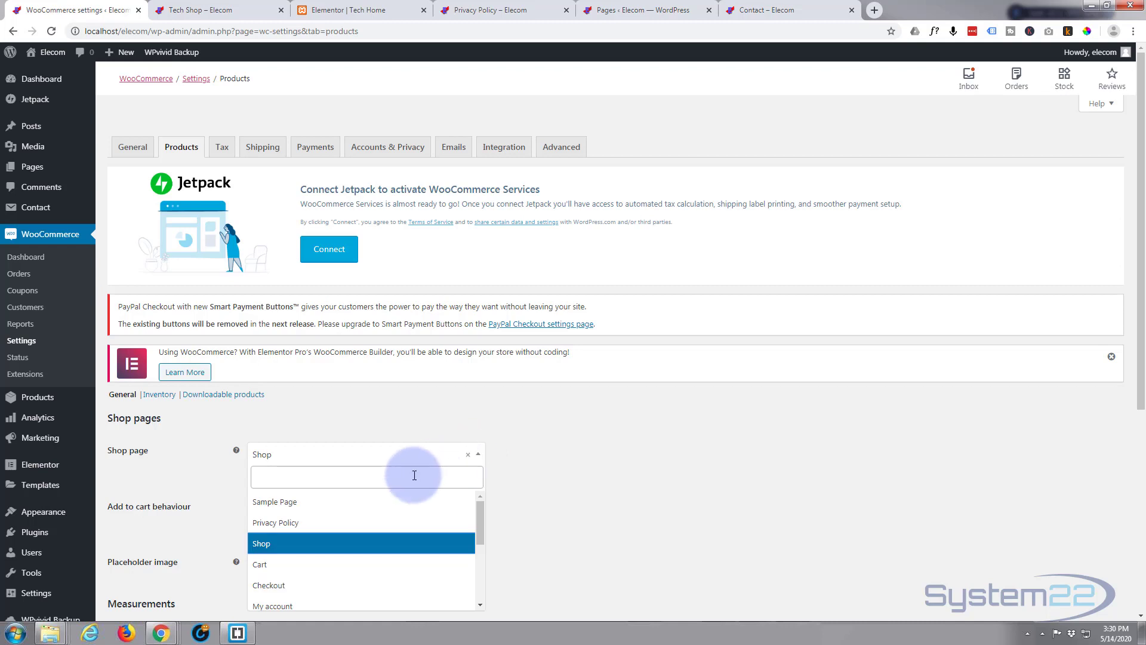
pyautogui.scroll(-1, 373, 537)
pyautogui.scroll(-1, 358, 532)
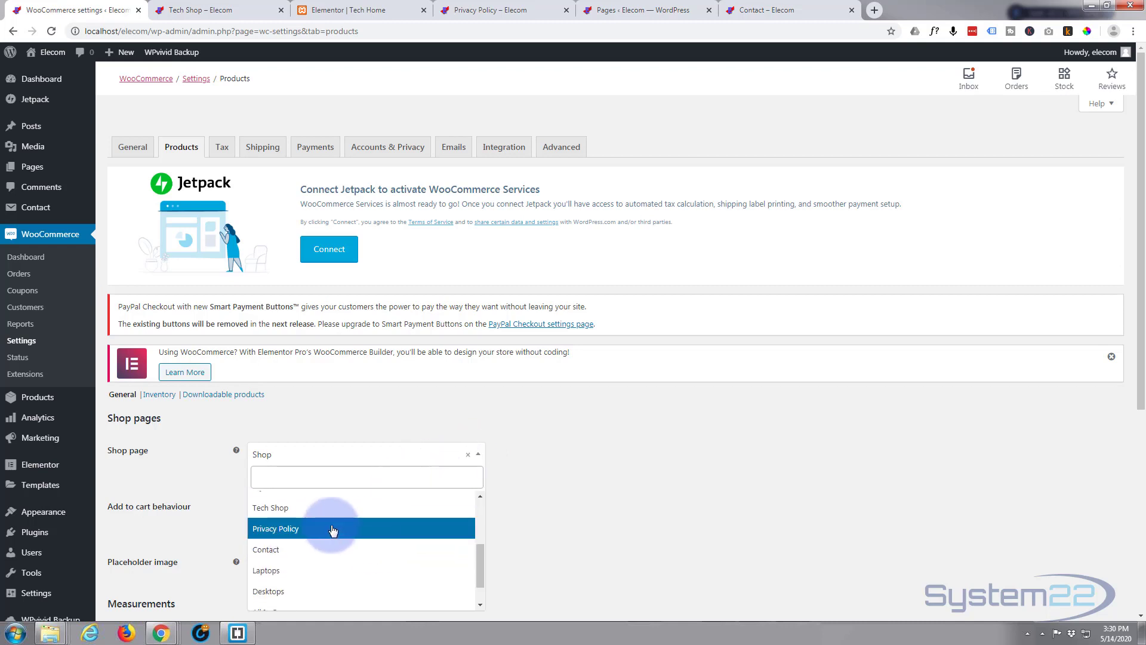
pyautogui.click(288, 510)
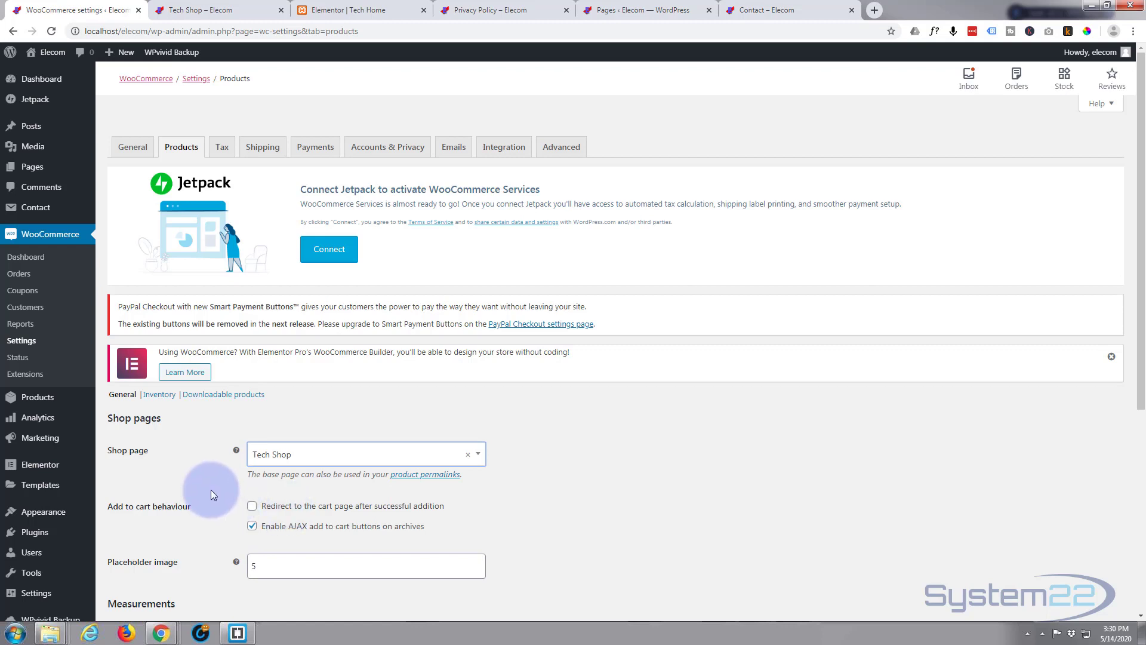
pyautogui.scroll(-5, 210, 489)
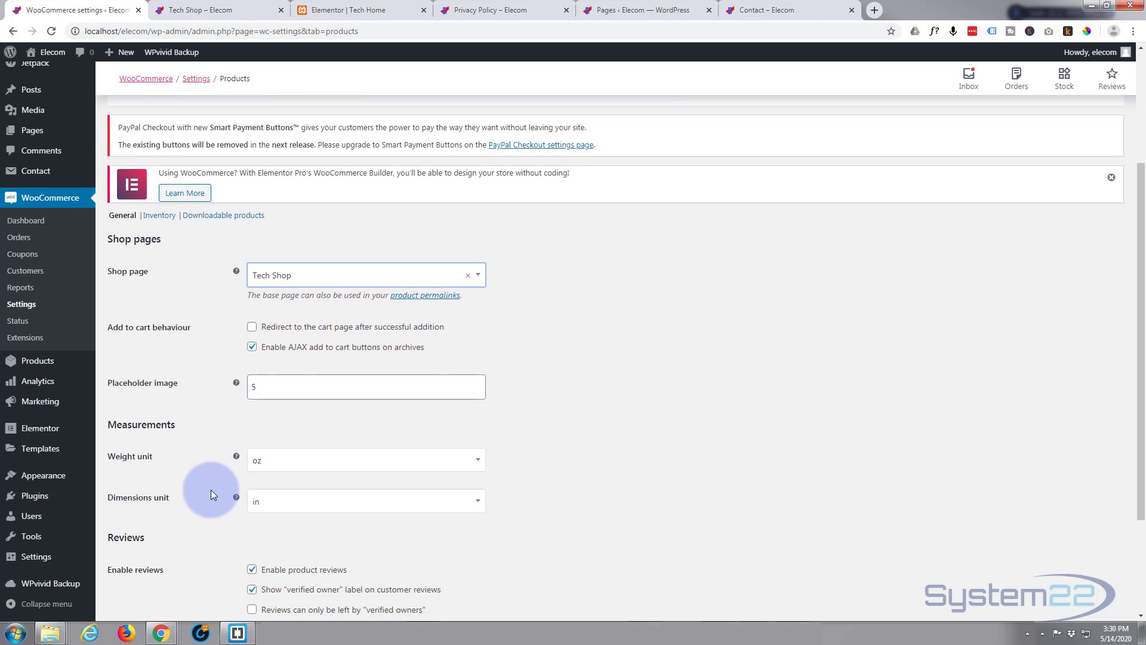
pyautogui.click(137, 559)
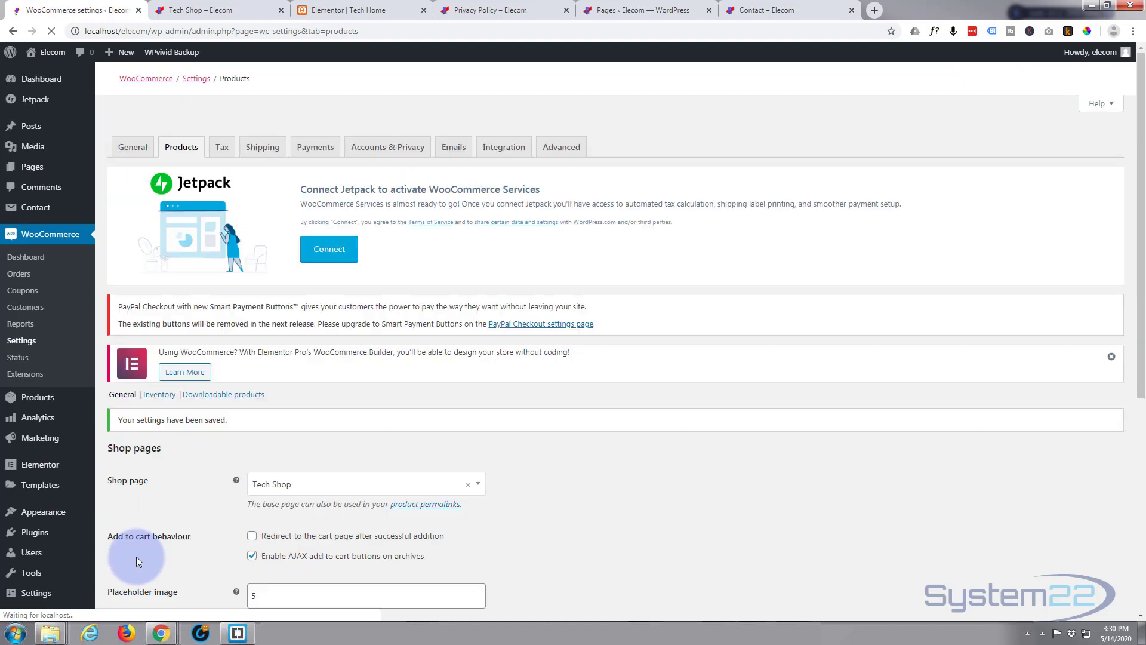
# - Return to the storefront's Shop page to check it with the saved settings
pyautogui.click(215, 10)
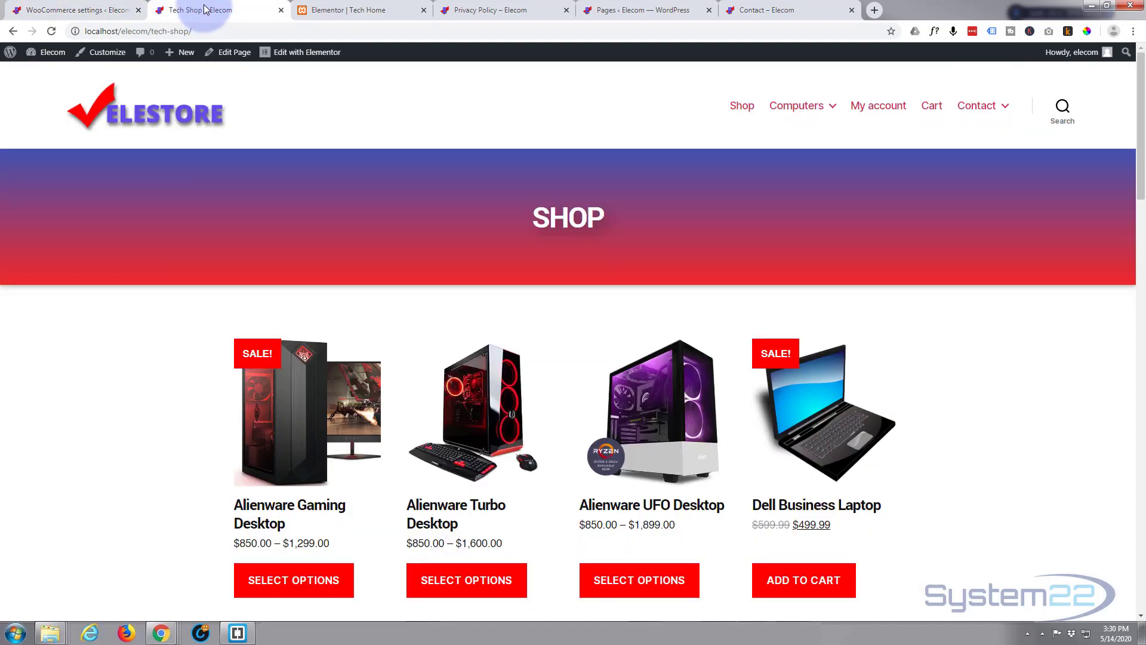